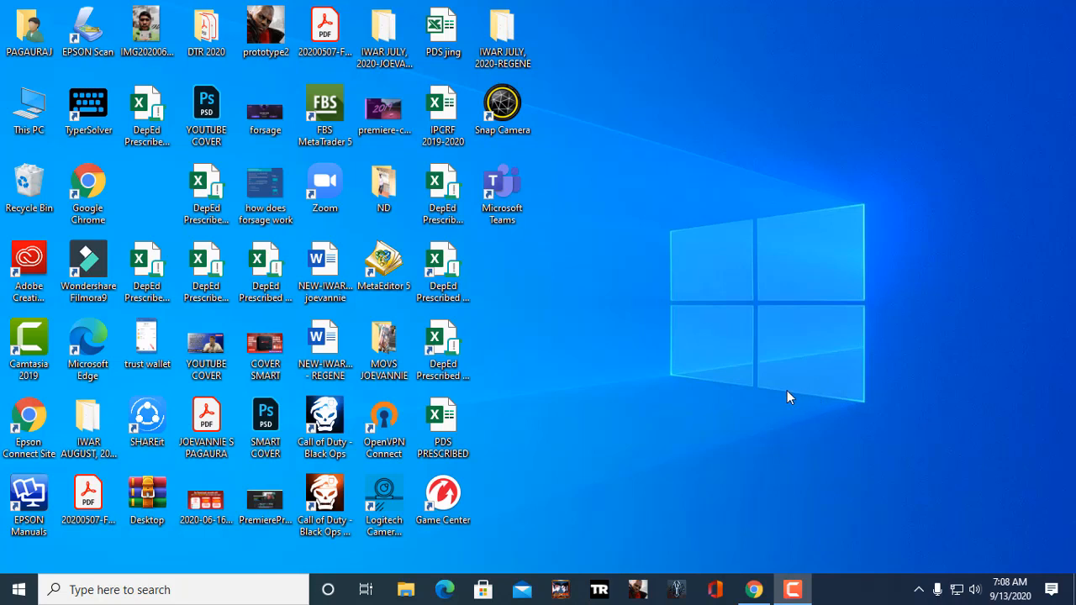
Switch to Chrome and download the Wondershare QuizCreator_ivandads04.blogspot.com archive from My Drive.
{"action": "left_click", "coordinate": [754, 588]}
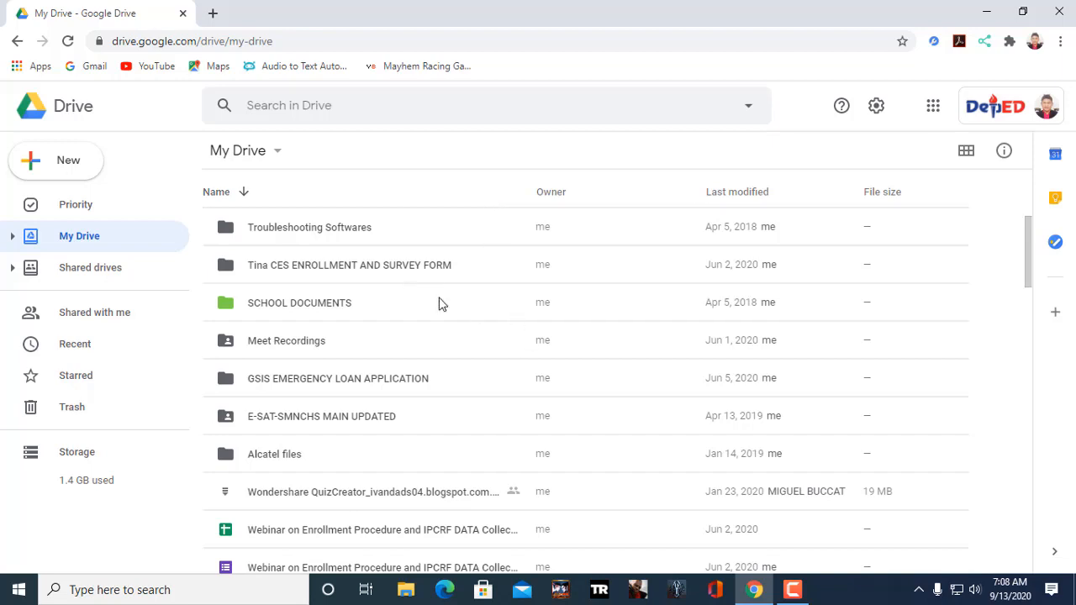
{"action": "scroll", "coordinate": [454, 332], "scroll_direction": "down", "scroll_amount": 2}
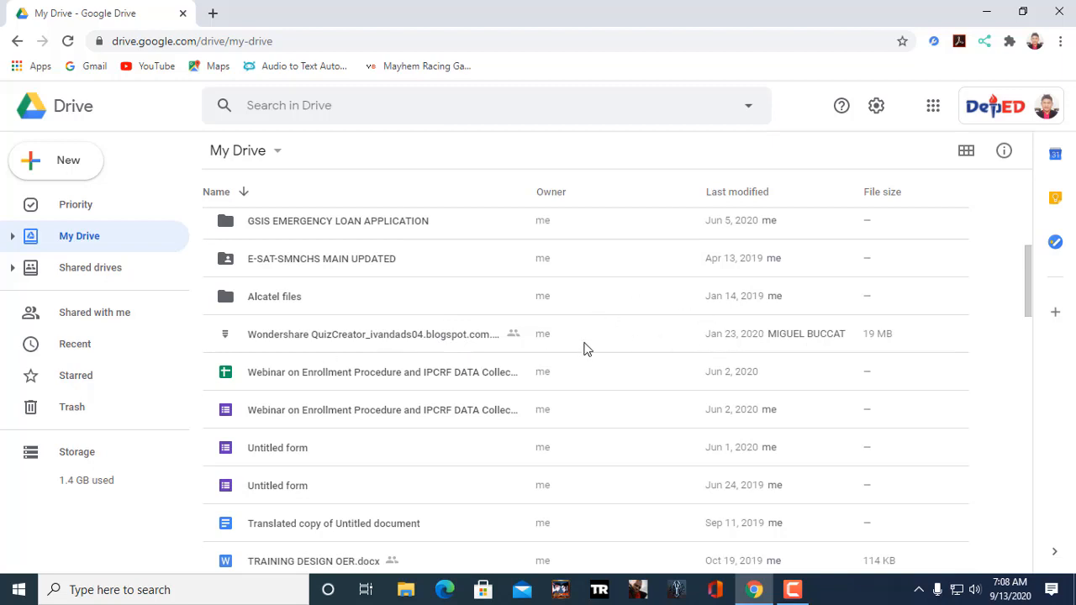
{"action": "left_click", "coordinate": [378, 340]}
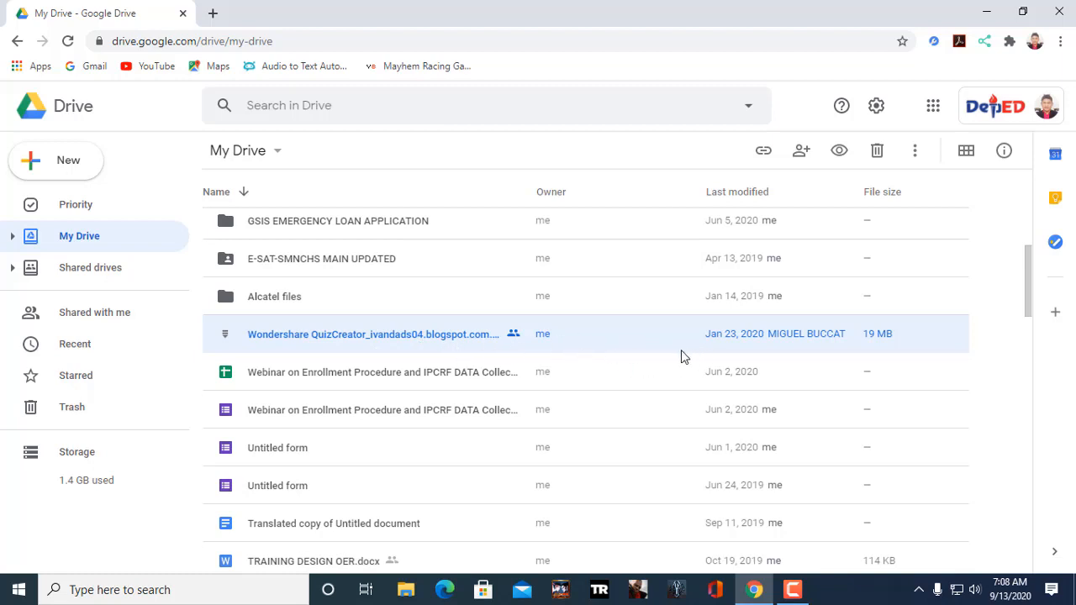
{"action": "right_click", "coordinate": [439, 339]}
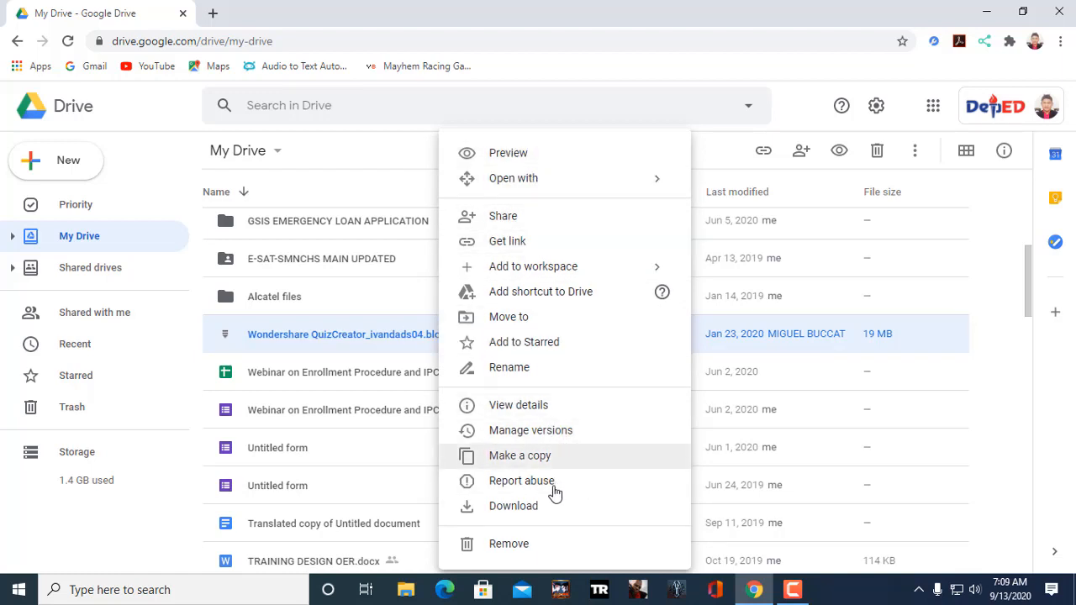
{"action": "left_click", "coordinate": [489, 509]}
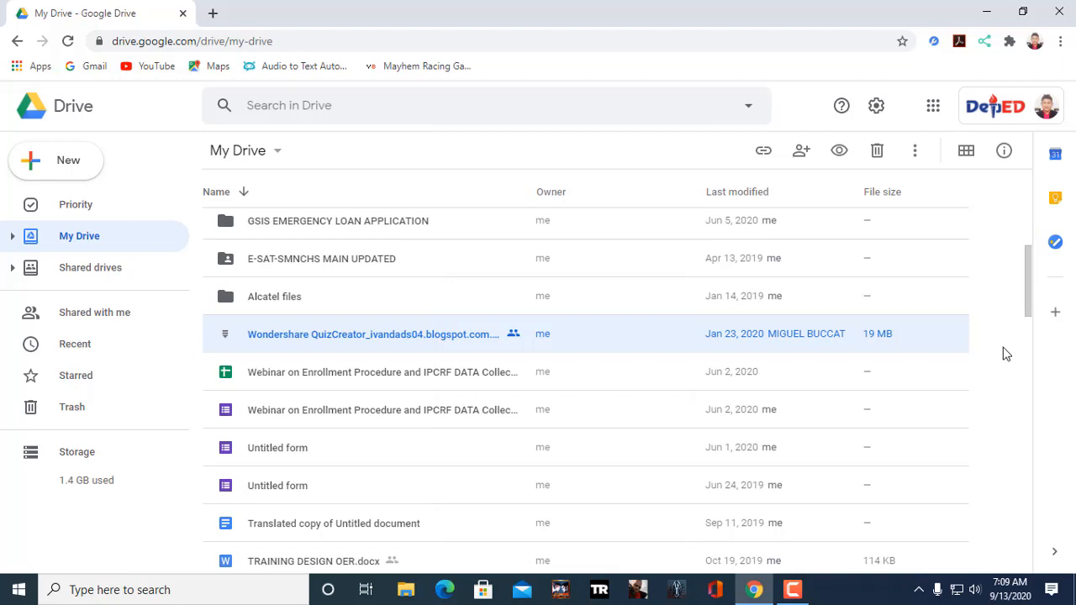
{"action": "scroll", "coordinate": [1005, 378], "scroll_direction": "down", "scroll_amount": 15}
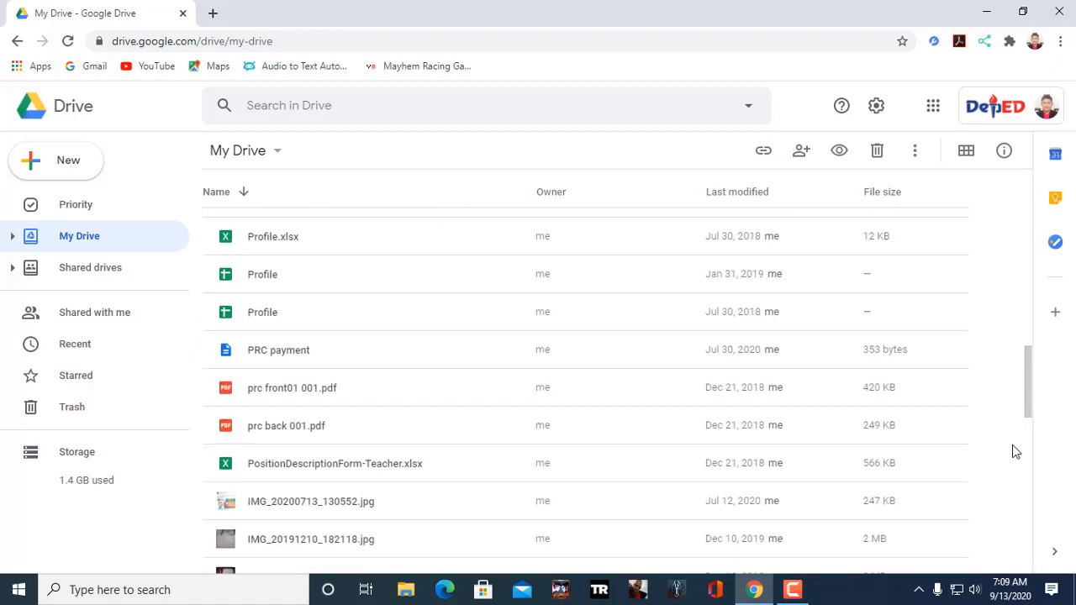
{"action": "scroll", "coordinate": [1014, 459], "scroll_direction": "down", "scroll_amount": 3}
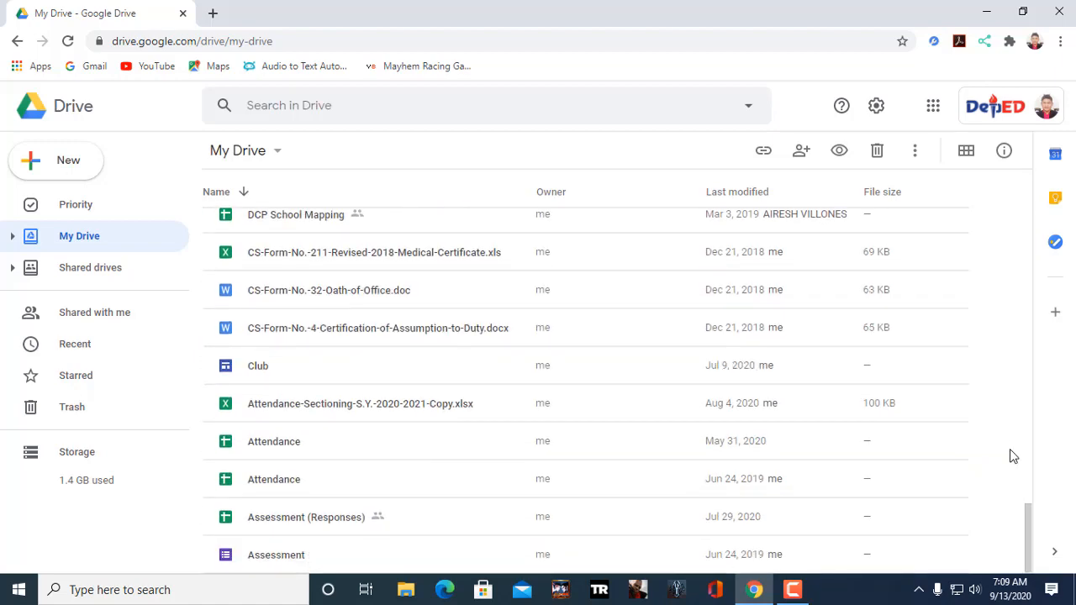
{"action": "scroll", "coordinate": [1013, 458], "scroll_direction": "up", "scroll_amount": 8}
{"action": "scroll", "coordinate": [1013, 457], "scroll_direction": "up", "scroll_amount": 6}
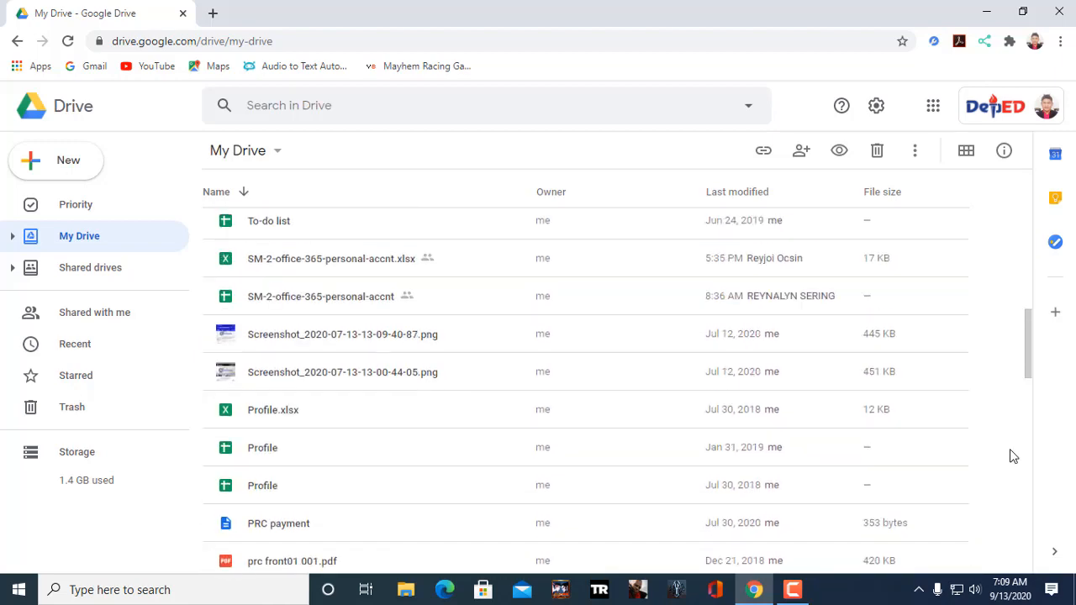
{"action": "scroll", "coordinate": [1014, 457], "scroll_direction": "up", "scroll_amount": 6}
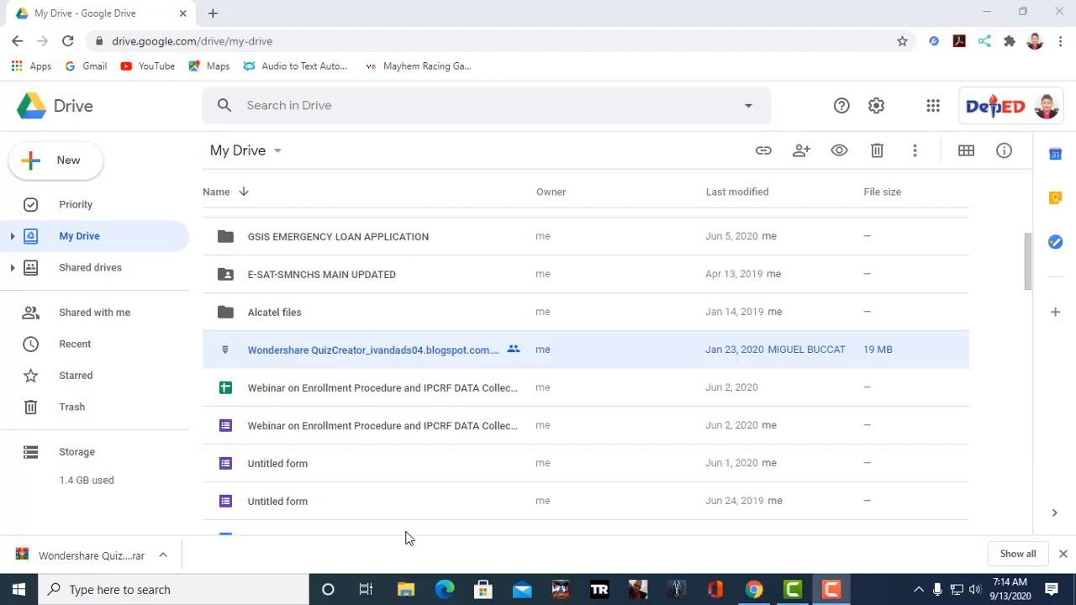
Show the downloaded QuizCreator archive in its folder and extract it to a subfolder named after the archive.
{"action": "left_click", "coordinate": [164, 556]}
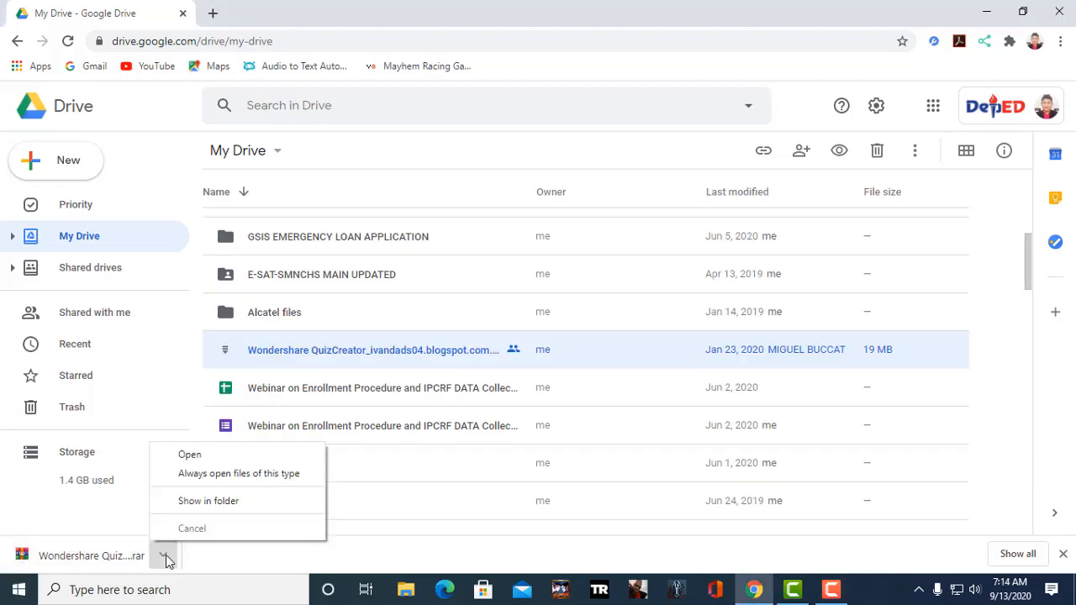
{"action": "left_click", "coordinate": [232, 502]}
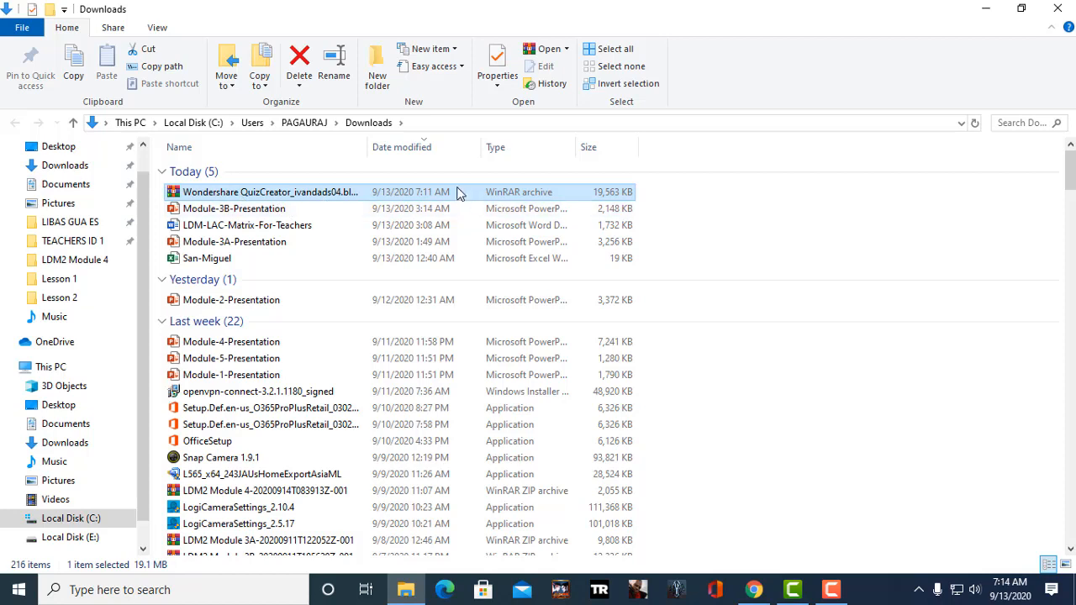
{"action": "right_click", "coordinate": [333, 194]}
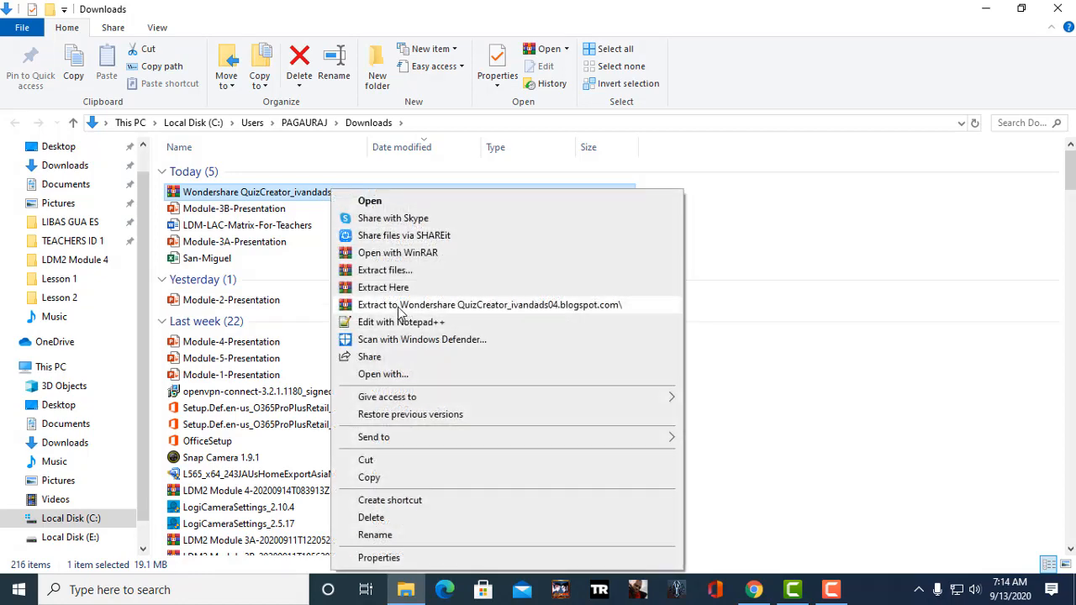
{"action": "left_click", "coordinate": [543, 310]}
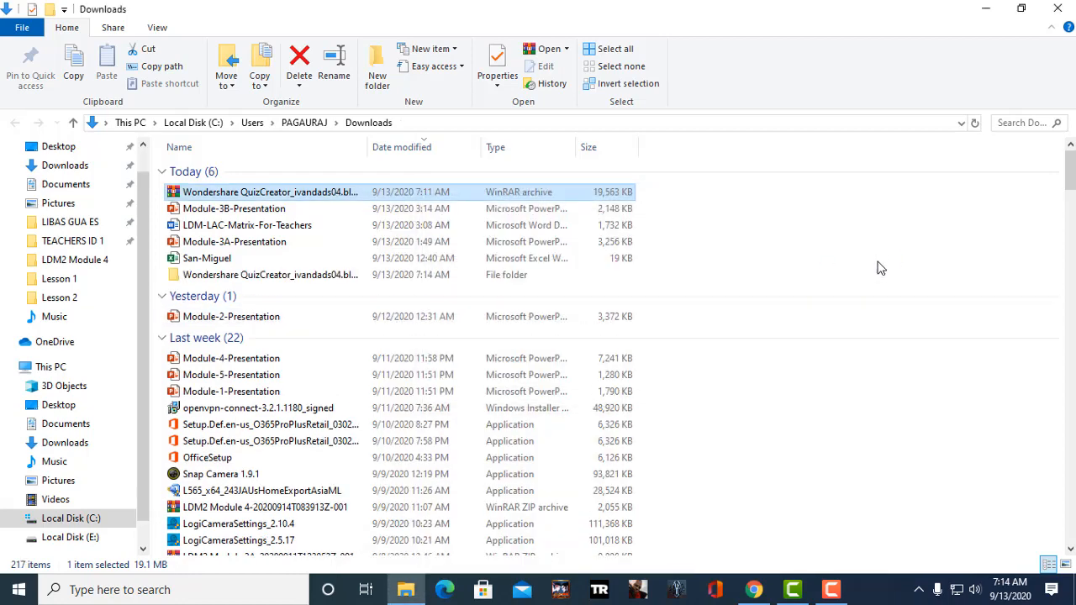
Go into the inner extracted QuizCreator folder and run the Wondershare QuizCreator.4.5.1.0 installer.
{"action": "double_click", "coordinate": [292, 281]}
{"action": "left_click", "coordinate": [263, 172]}
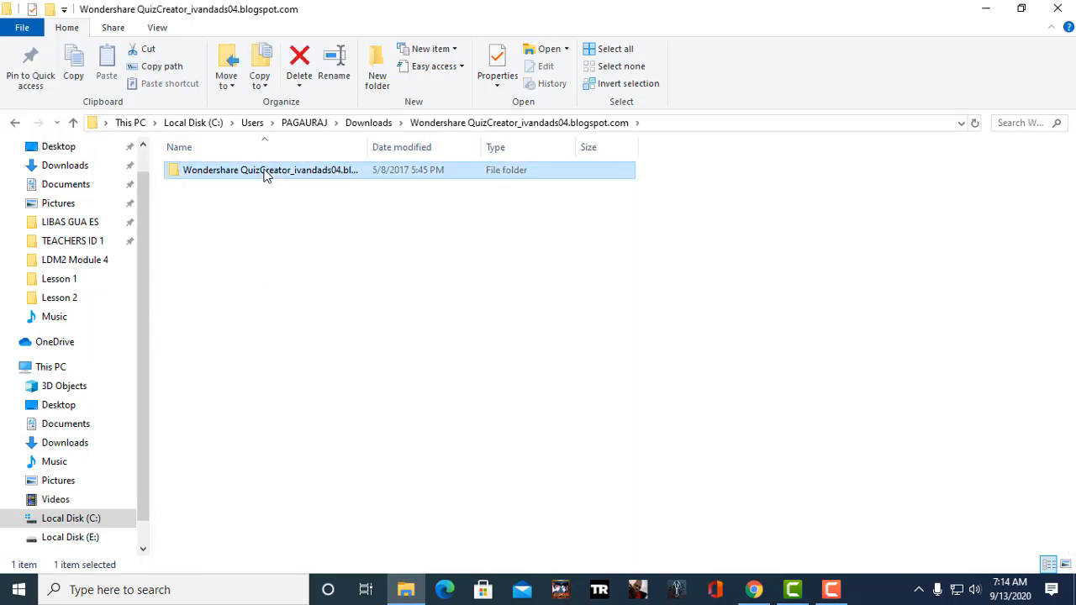
{"action": "double_click", "coordinate": [263, 171]}
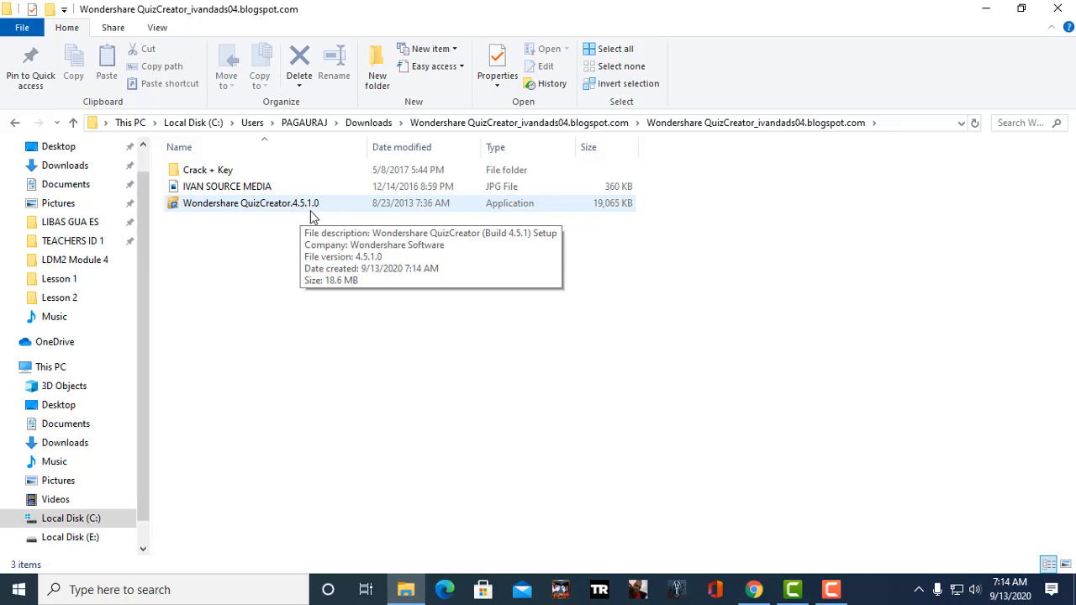
{"action": "double_click", "coordinate": [245, 203]}
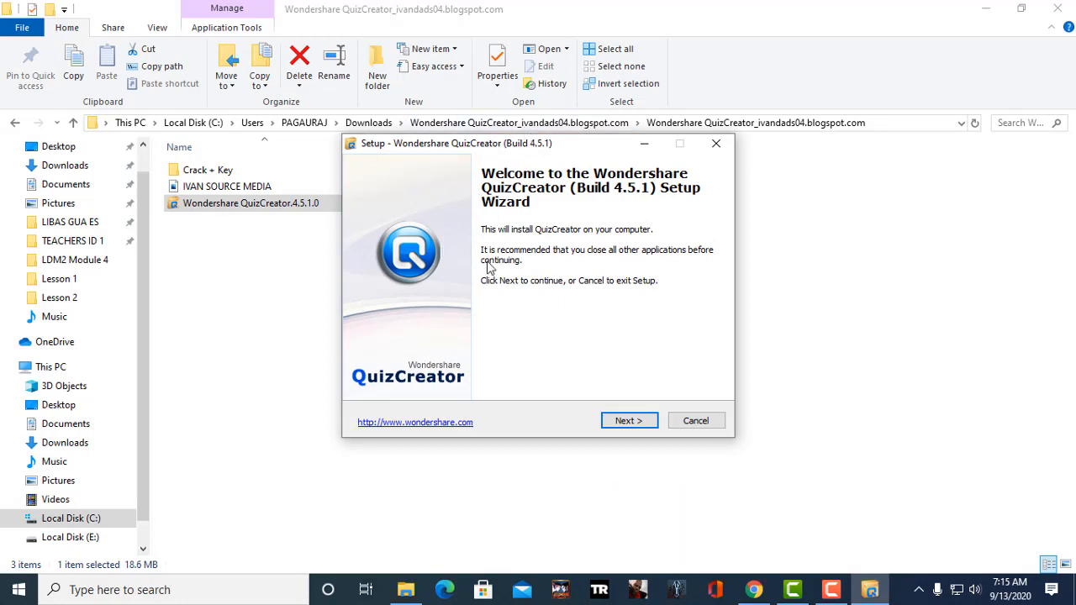
Accept the license agreement and keep C:\Program Files (x86)\Wondershare\QuizCreator as the install destination.
{"action": "left_click", "coordinate": [631, 420]}
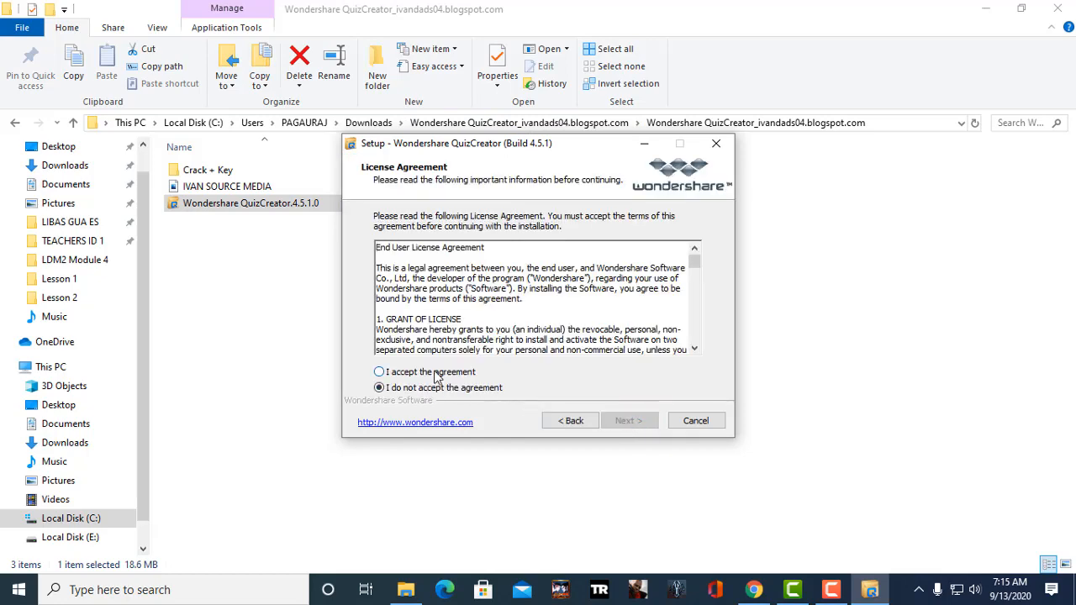
{"action": "left_click", "coordinate": [437, 372]}
{"action": "left_click", "coordinate": [629, 422]}
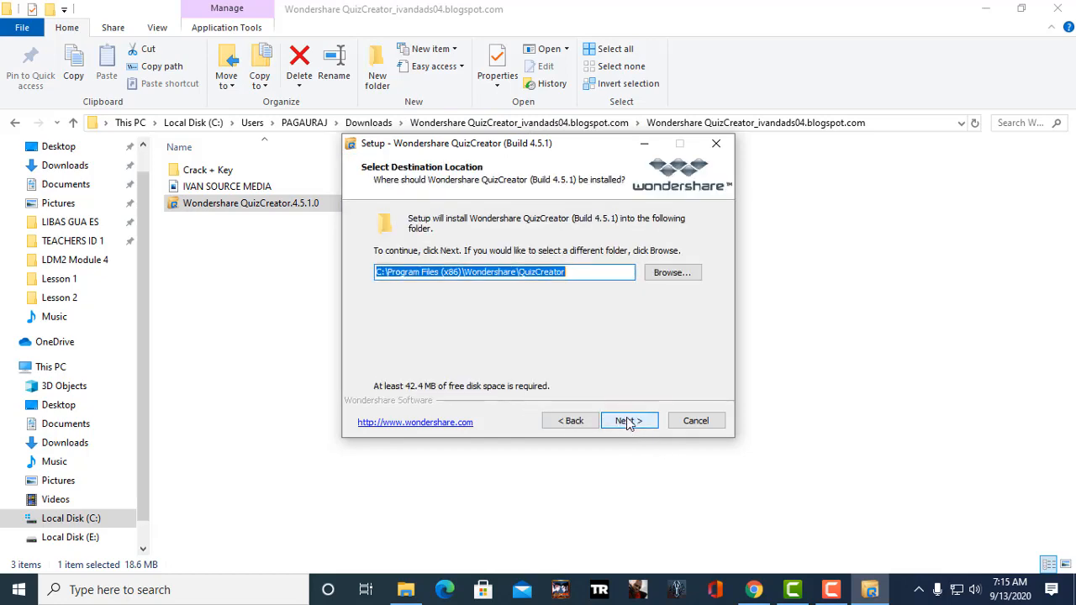
{"action": "left_click", "coordinate": [638, 426]}
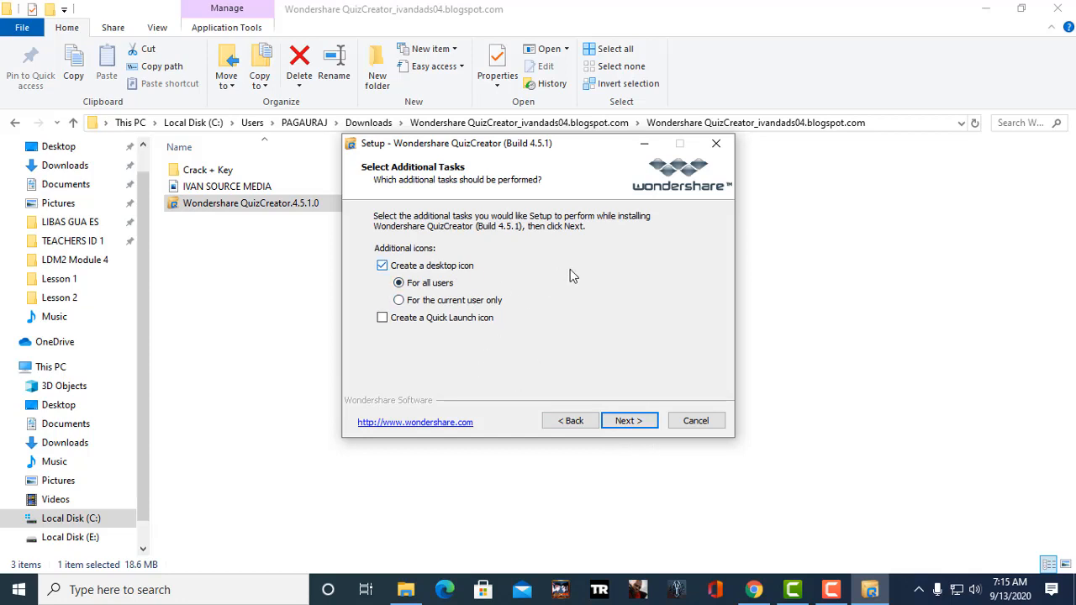
Install QuizCreator with a desktop icon for all users and no Quick Launch icon, and finish the setup wizard.
{"action": "left_click", "coordinate": [383, 267]}
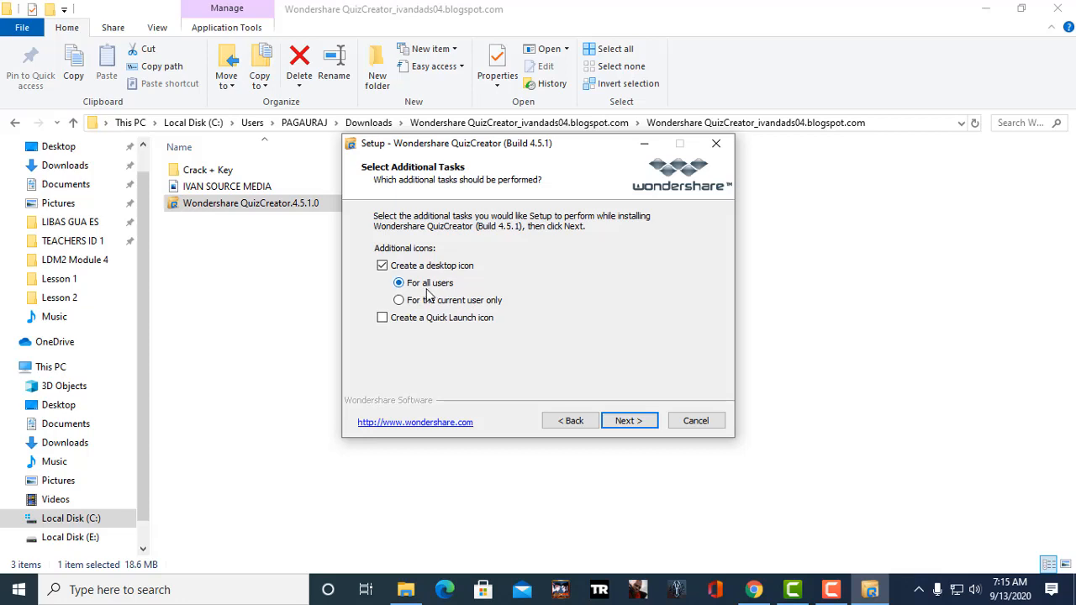
{"action": "left_click", "coordinate": [648, 423]}
{"action": "left_click", "coordinate": [642, 424]}
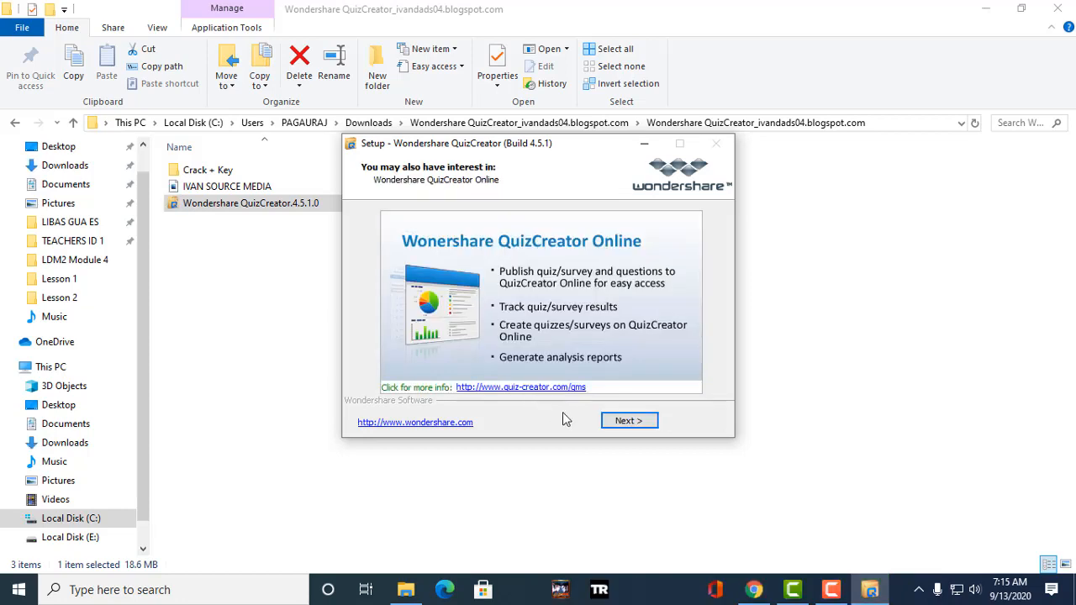
{"action": "left_click", "coordinate": [640, 423]}
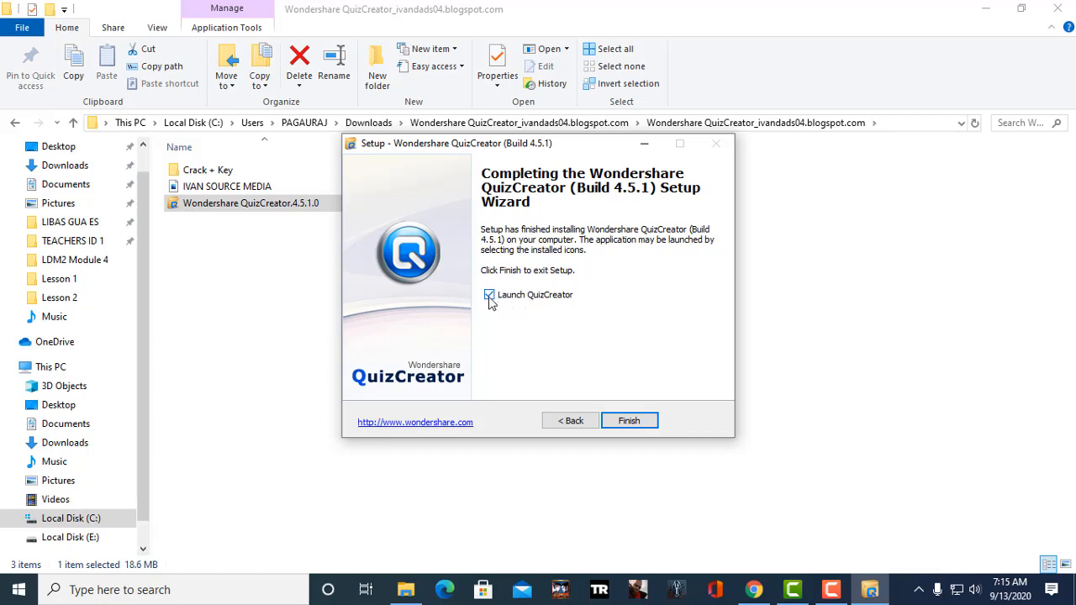
{"action": "left_click", "coordinate": [655, 426]}
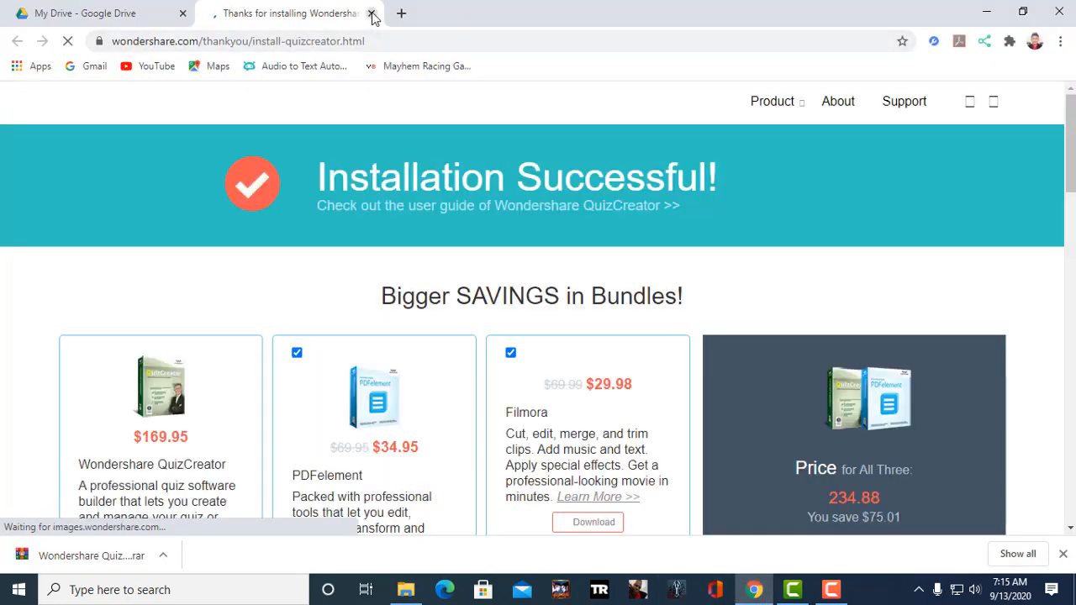
Close the Wondershare thank-you page, minimize the browser and clear the file selection in the extracted folder.
{"action": "left_click", "coordinate": [370, 14]}
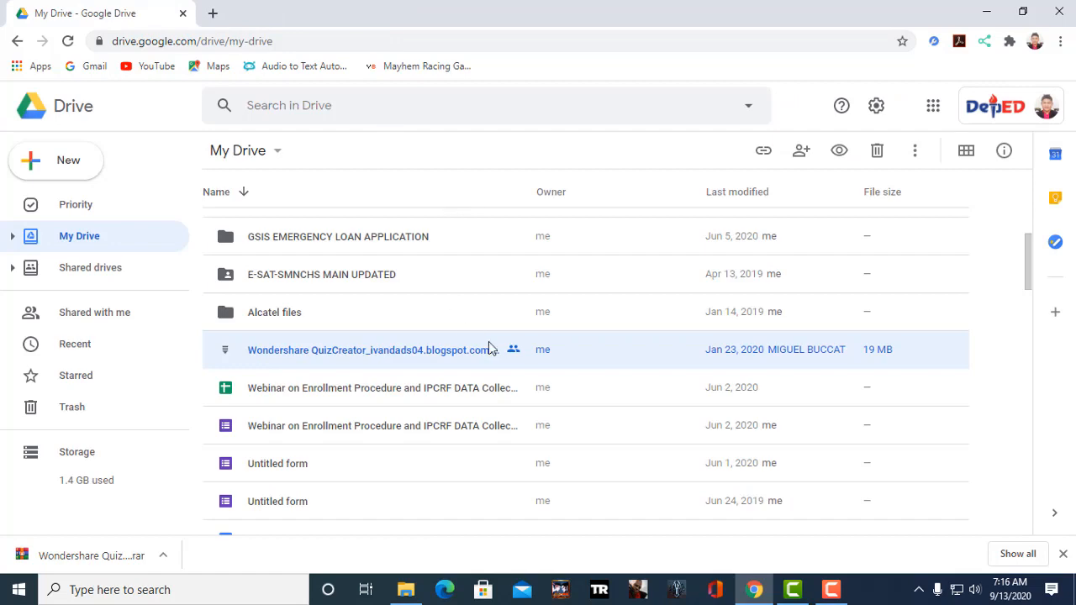
{"action": "left_click", "coordinate": [986, 12]}
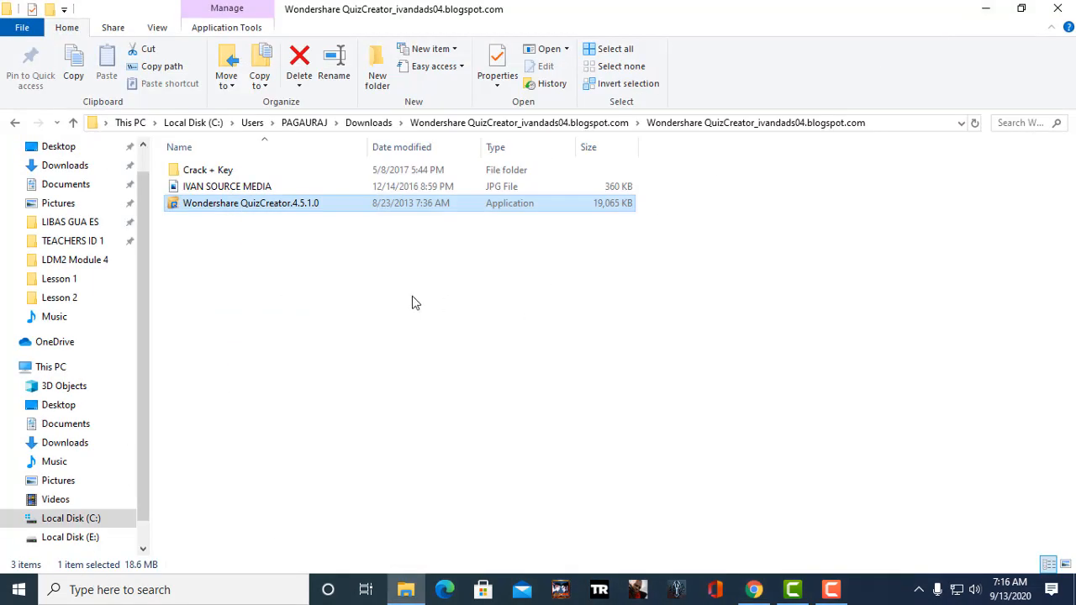
{"action": "left_click", "coordinate": [305, 250]}
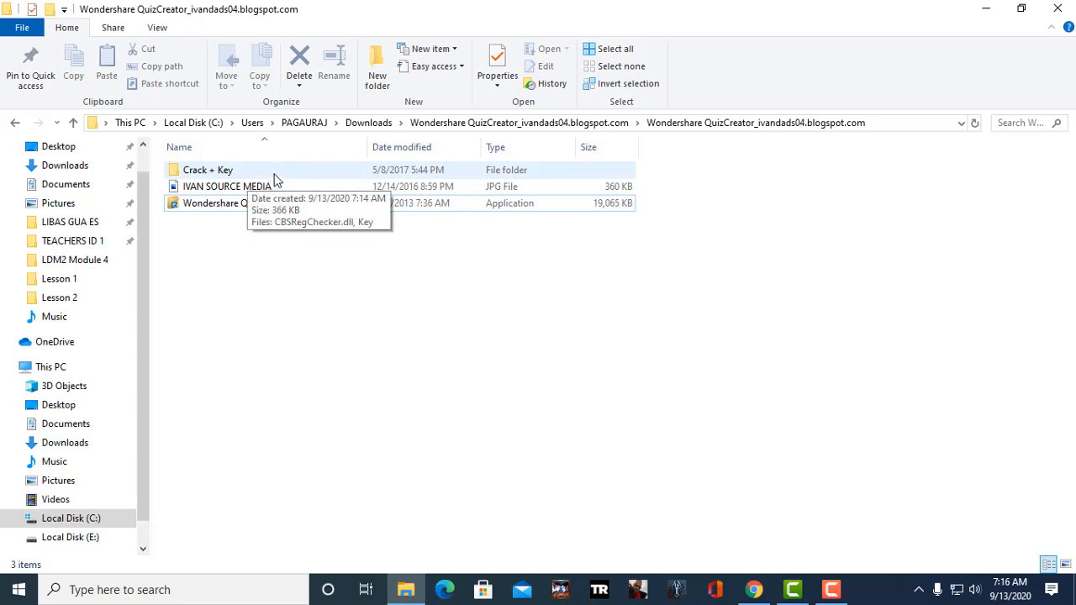
Copy the CBSRegChecker.dll file from the Crack + Key folder.
{"action": "double_click", "coordinate": [274, 173]}
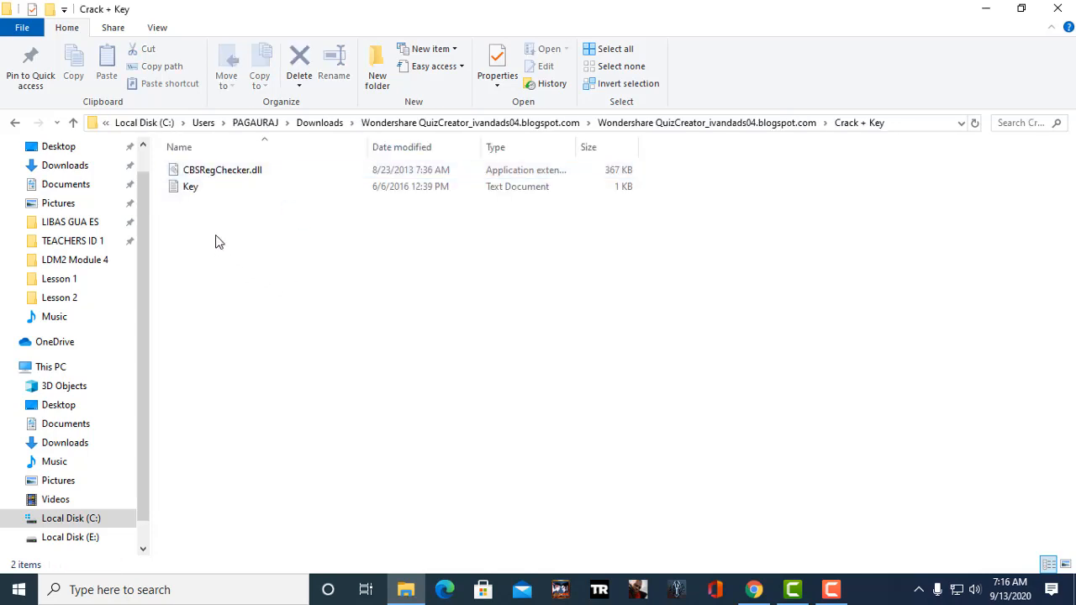
{"action": "left_click", "coordinate": [245, 175]}
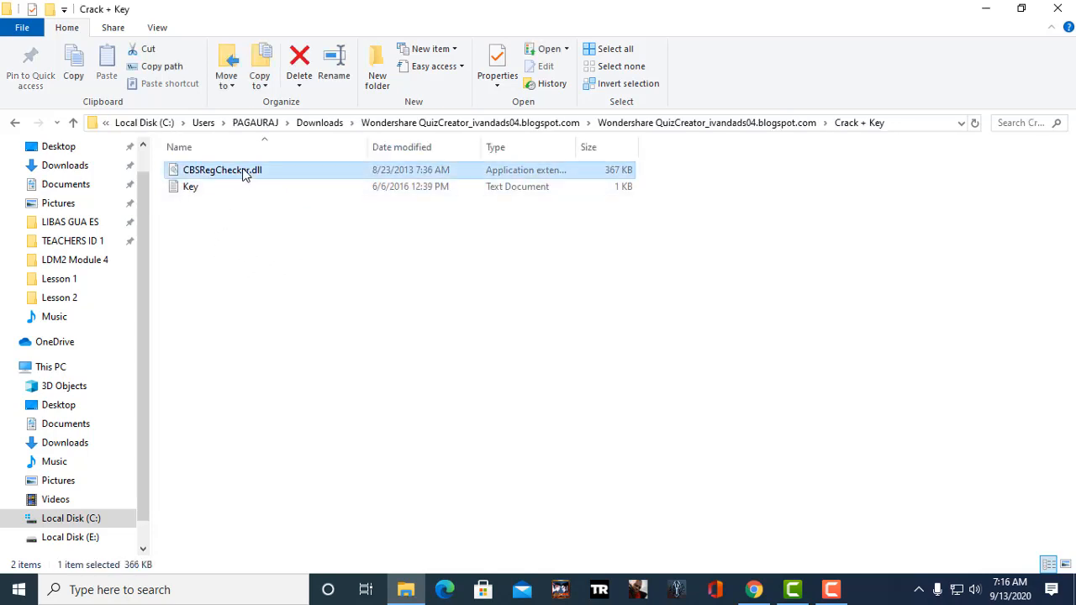
{"action": "right_click", "coordinate": [292, 177]}
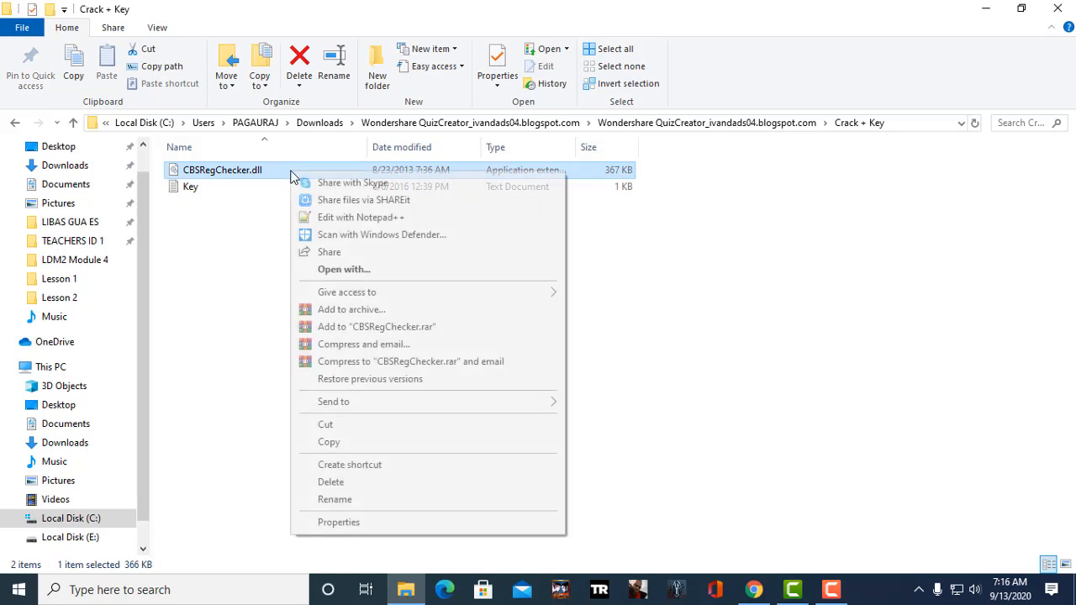
{"action": "left_click", "coordinate": [329, 445]}
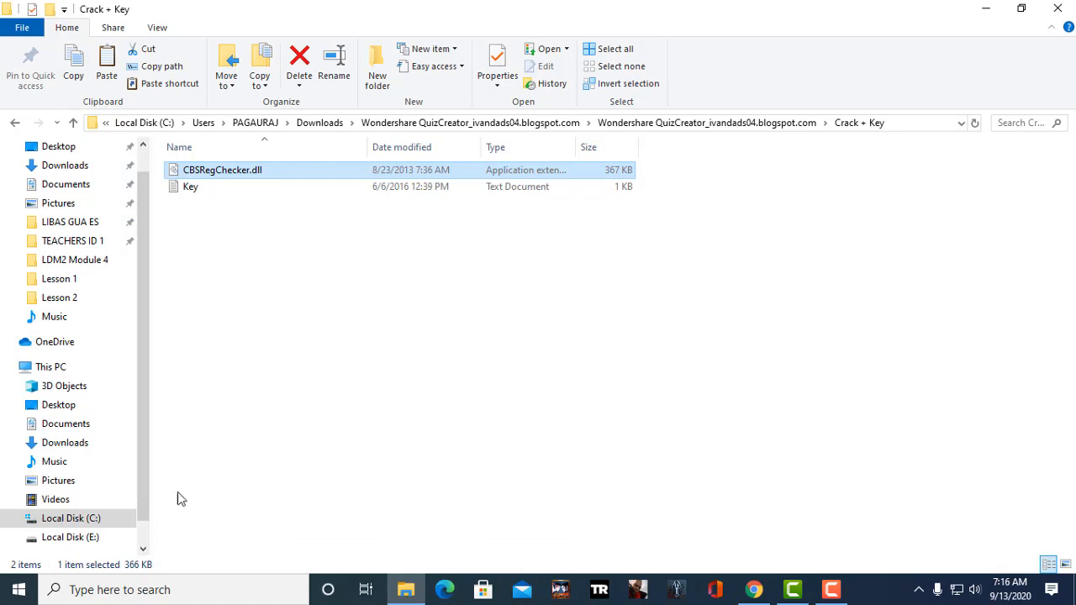
Look through the Program Files folder on Local Disk (C:) for the QuizCreator installation folder and return to the drive root.
{"action": "left_click", "coordinate": [70, 520]}
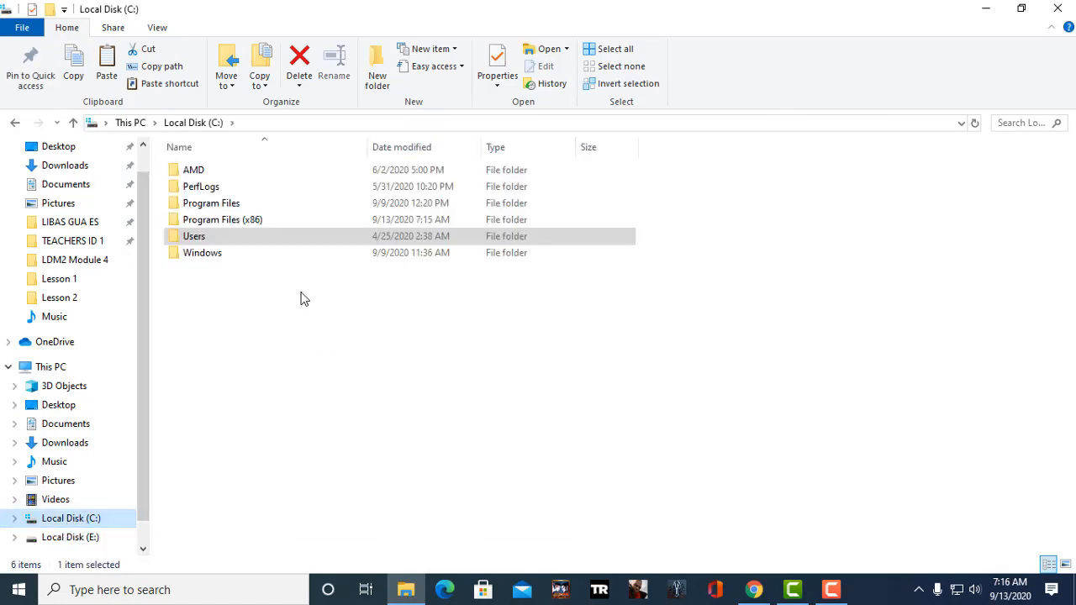
{"action": "double_click", "coordinate": [234, 204]}
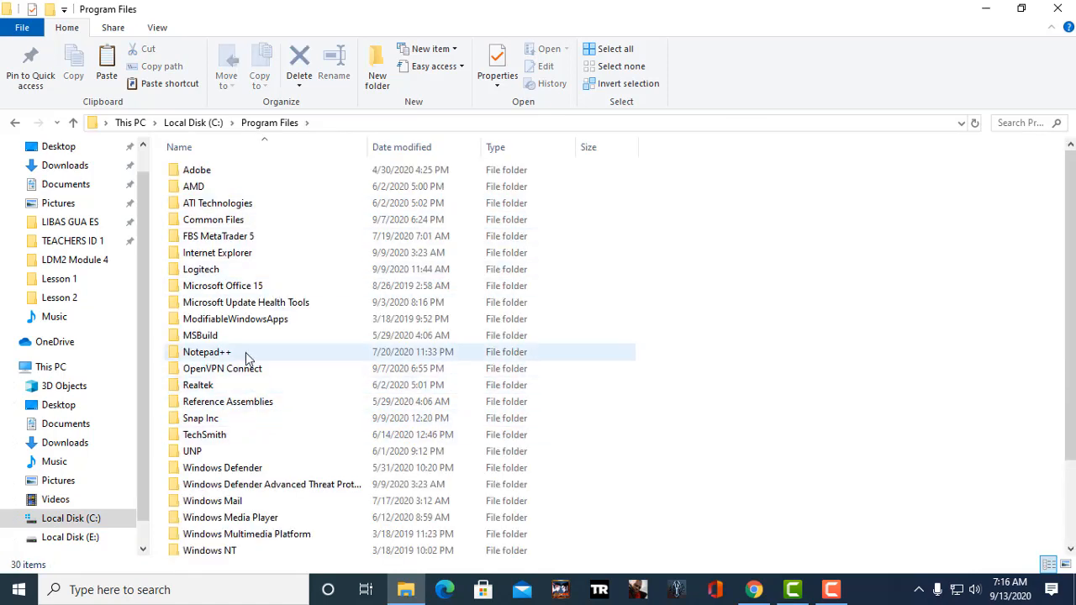
{"action": "mouse_move", "coordinate": [255, 340]}
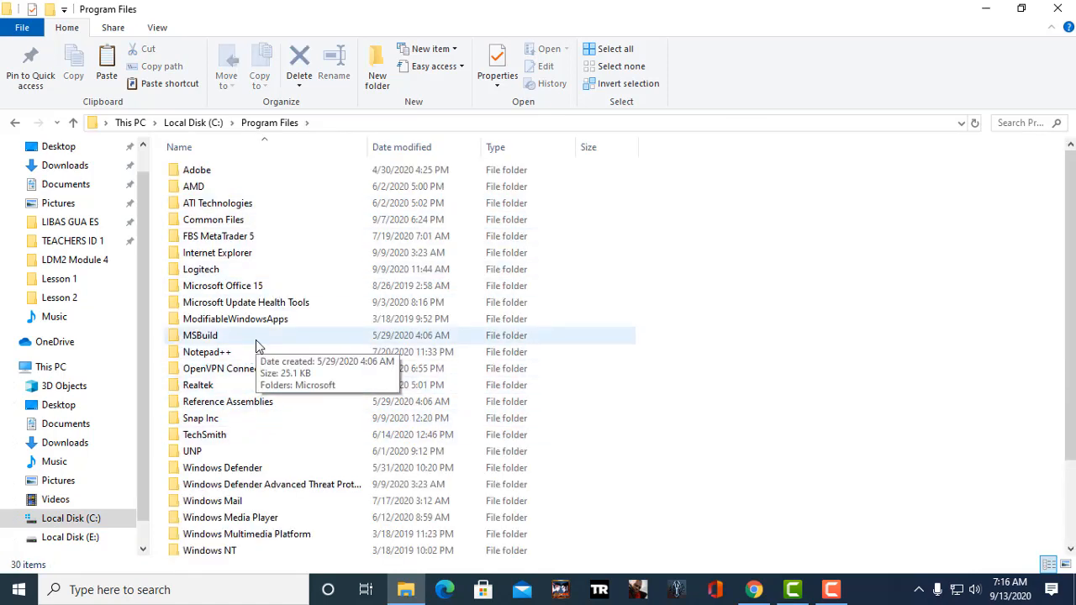
{"action": "scroll", "coordinate": [256, 340], "scroll_direction": "down", "scroll_amount": 2}
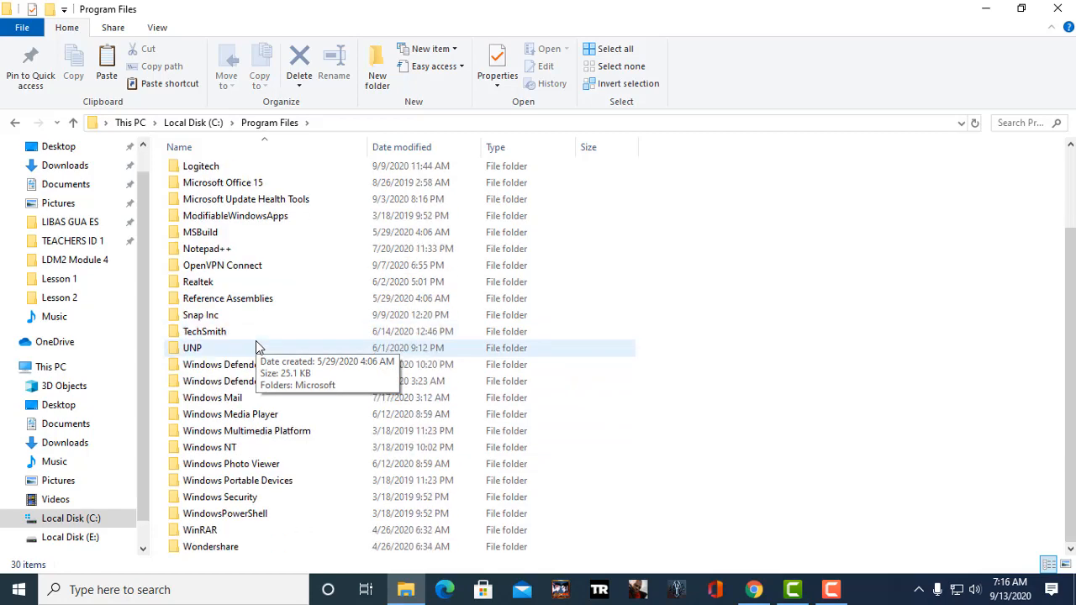
{"action": "scroll", "coordinate": [256, 341], "scroll_direction": "up", "scroll_amount": 2}
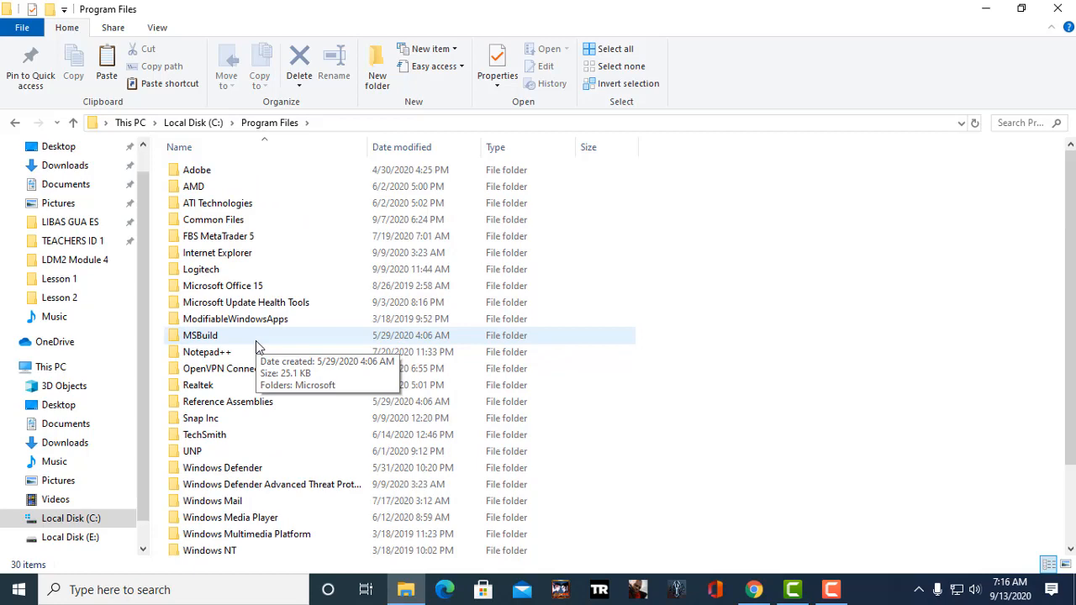
{"action": "scroll", "coordinate": [255, 341], "scroll_direction": "down", "scroll_amount": 2}
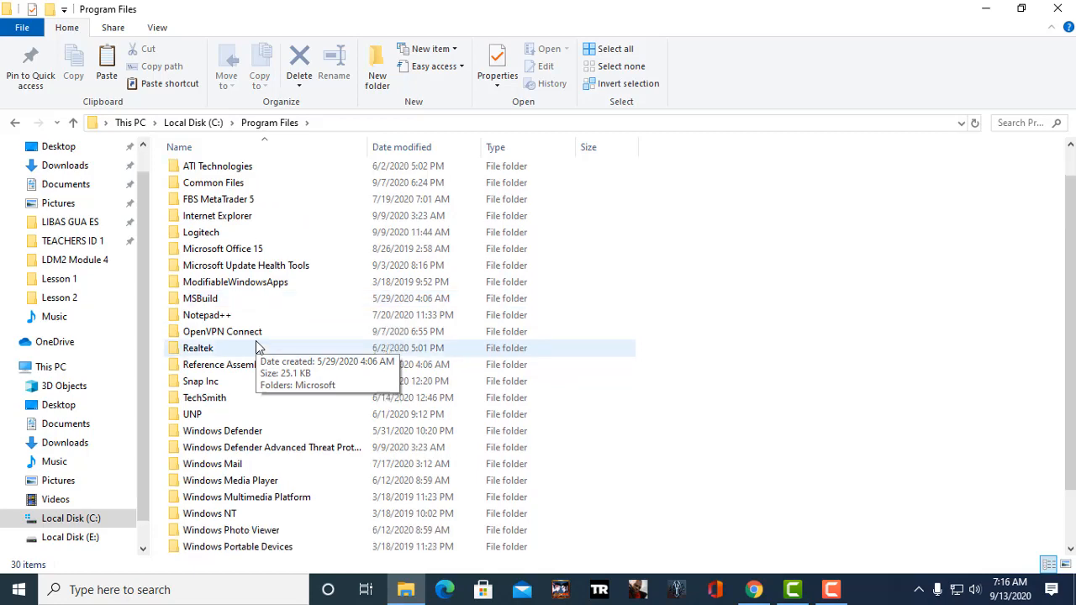
{"action": "scroll", "coordinate": [256, 340], "scroll_direction": "up", "scroll_amount": 2}
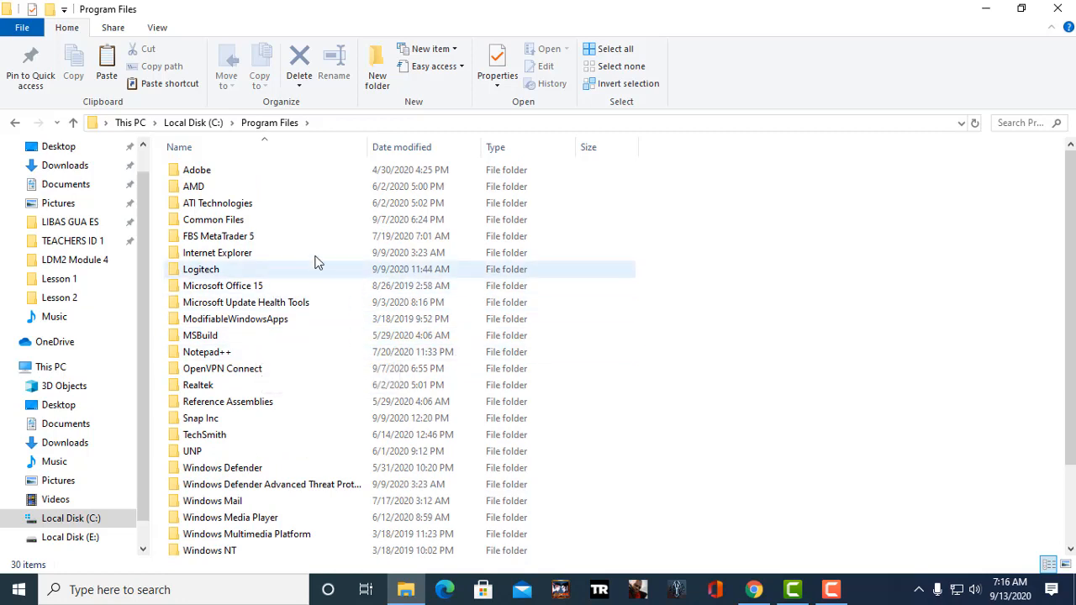
{"action": "left_click", "coordinate": [73, 123]}
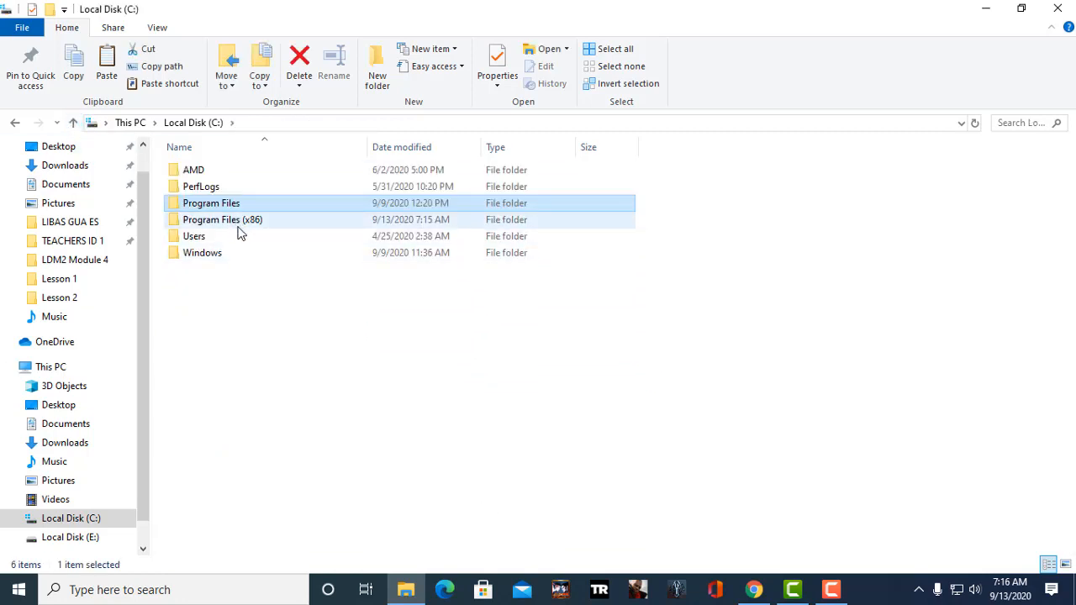
Open the QuizCreator installation folder inside Program Files (x86)\Wondershare.
{"action": "left_click", "coordinate": [238, 223]}
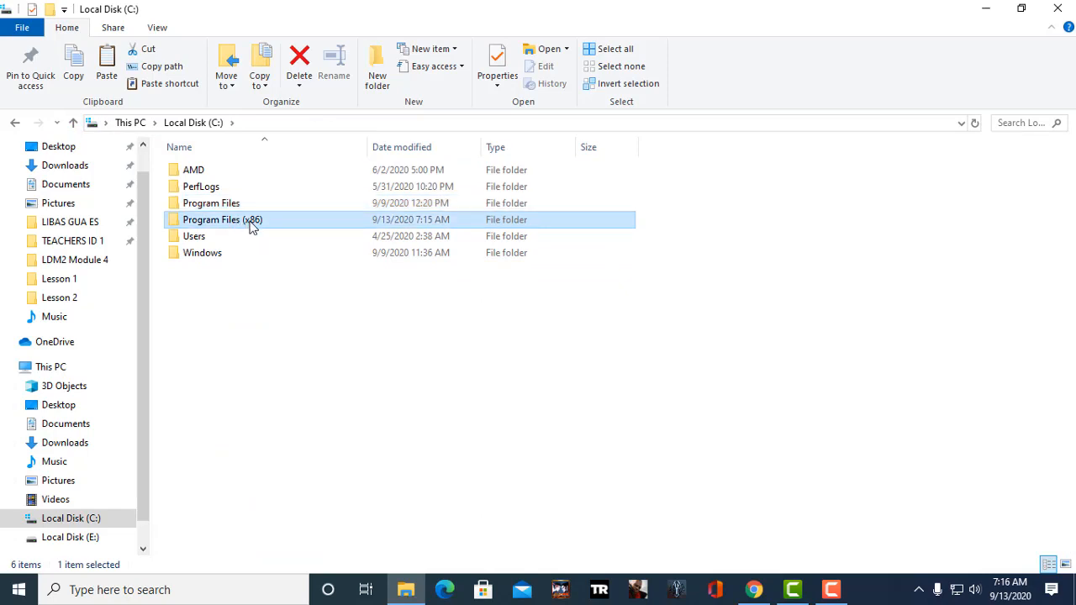
{"action": "double_click", "coordinate": [250, 223]}
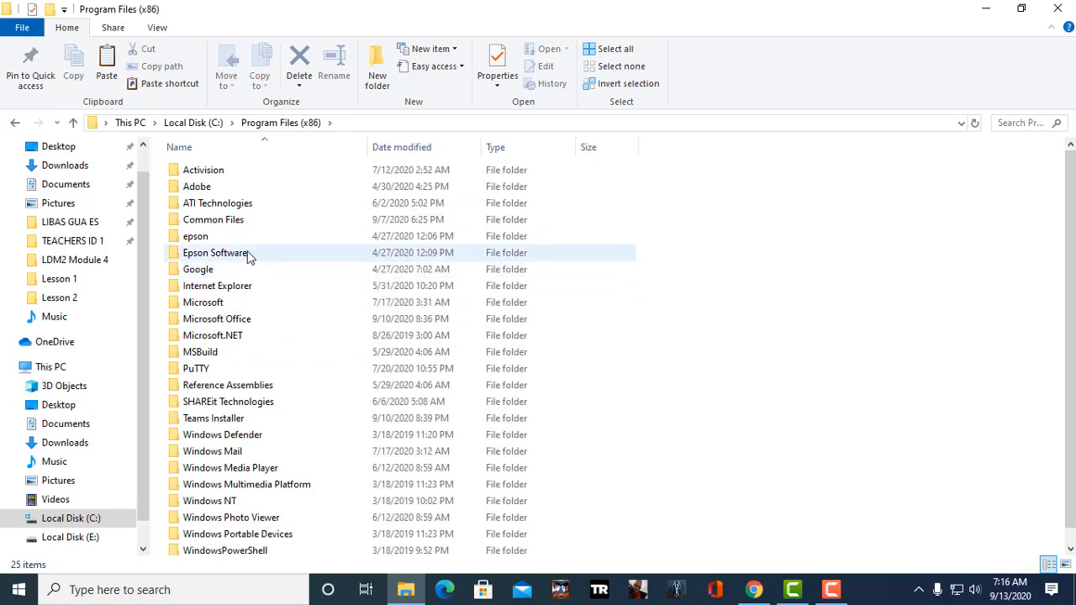
{"action": "scroll", "coordinate": [248, 254], "scroll_direction": "down", "scroll_amount": 1}
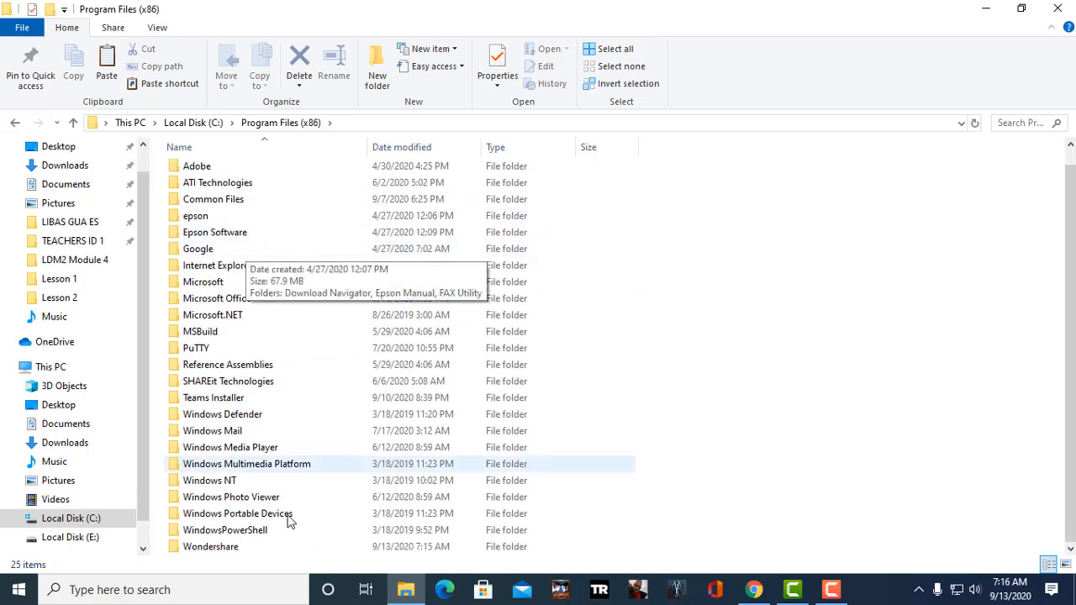
{"action": "double_click", "coordinate": [221, 548]}
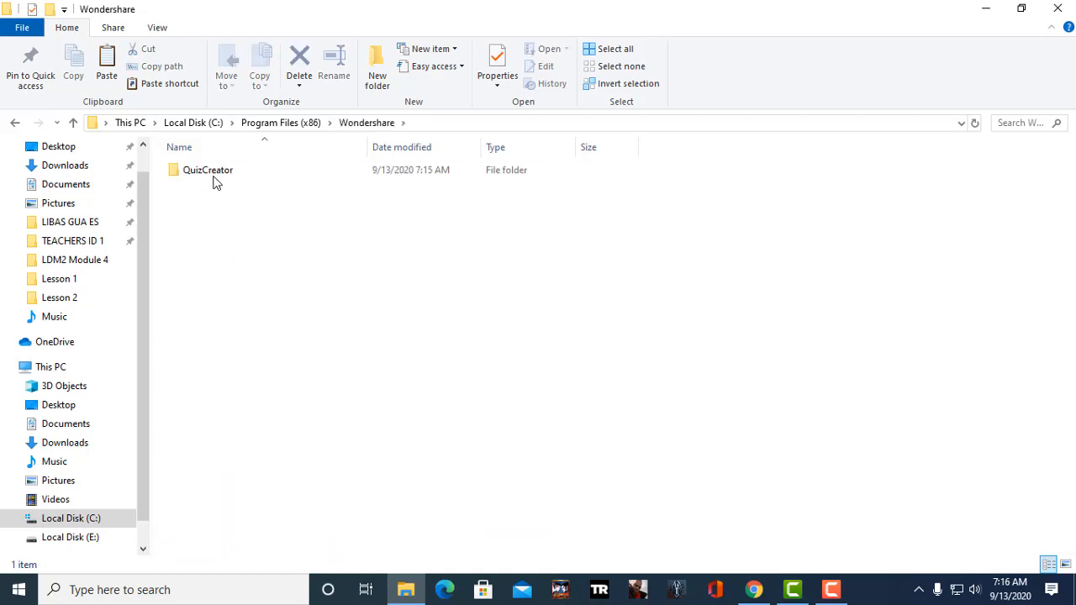
{"action": "double_click", "coordinate": [214, 178]}
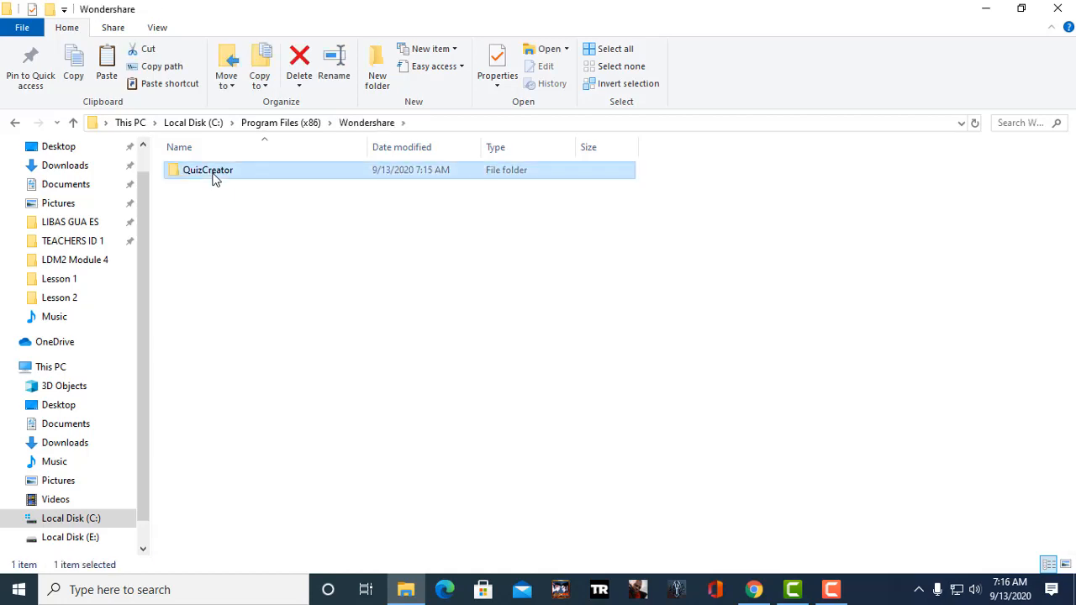
Paste CBSRegChecker.dll into the QuizCreator folder, replacing the existing file, and close the folder window.
{"action": "right_click", "coordinate": [764, 316]}
{"action": "left_click", "coordinate": [799, 443]}
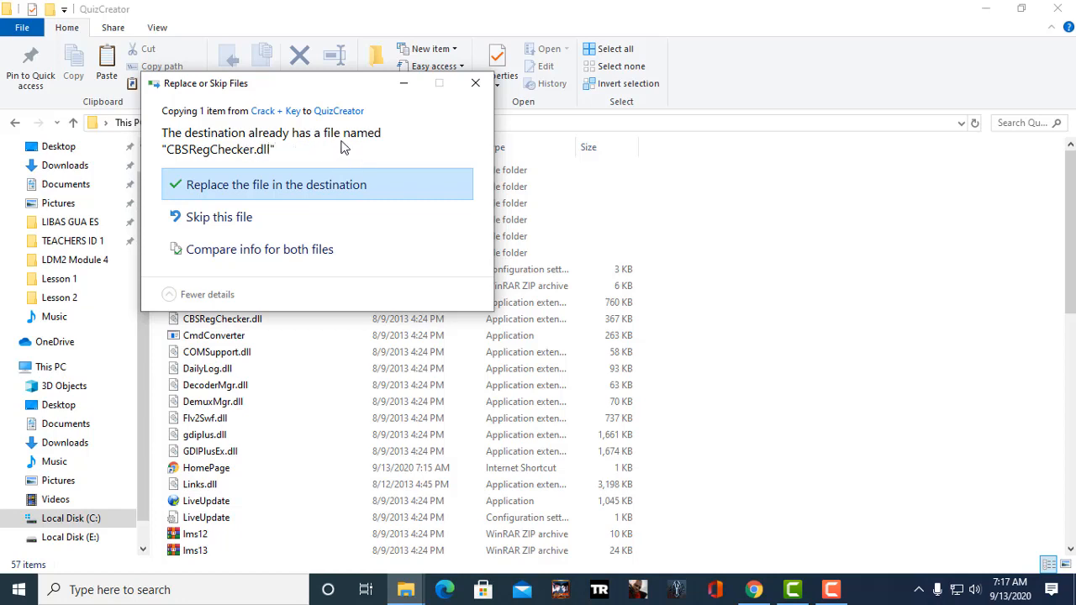
{"action": "left_click", "coordinate": [245, 187]}
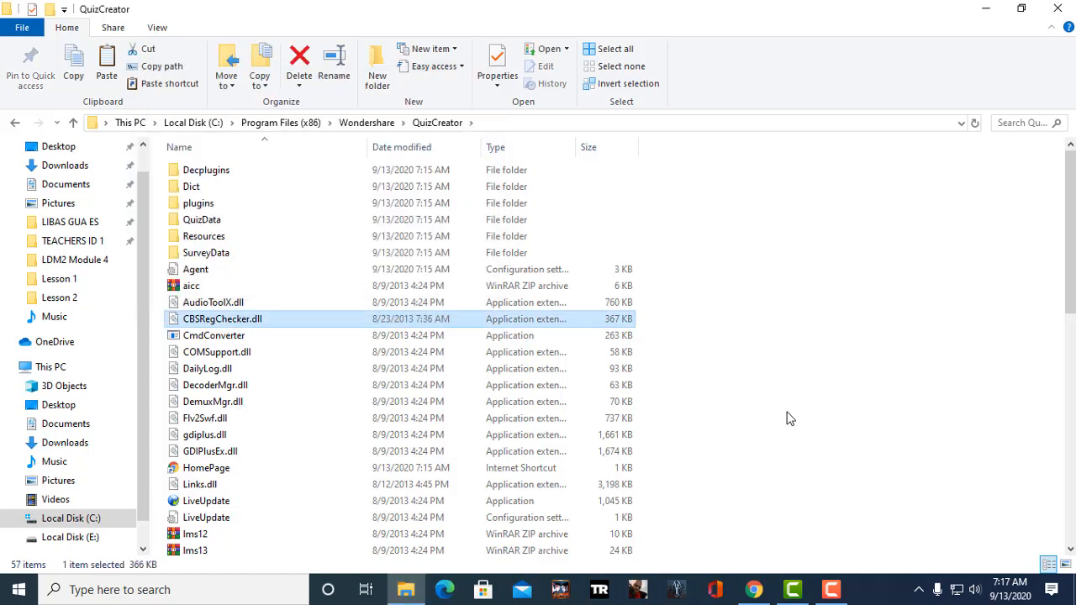
{"action": "left_click", "coordinate": [1069, 9]}
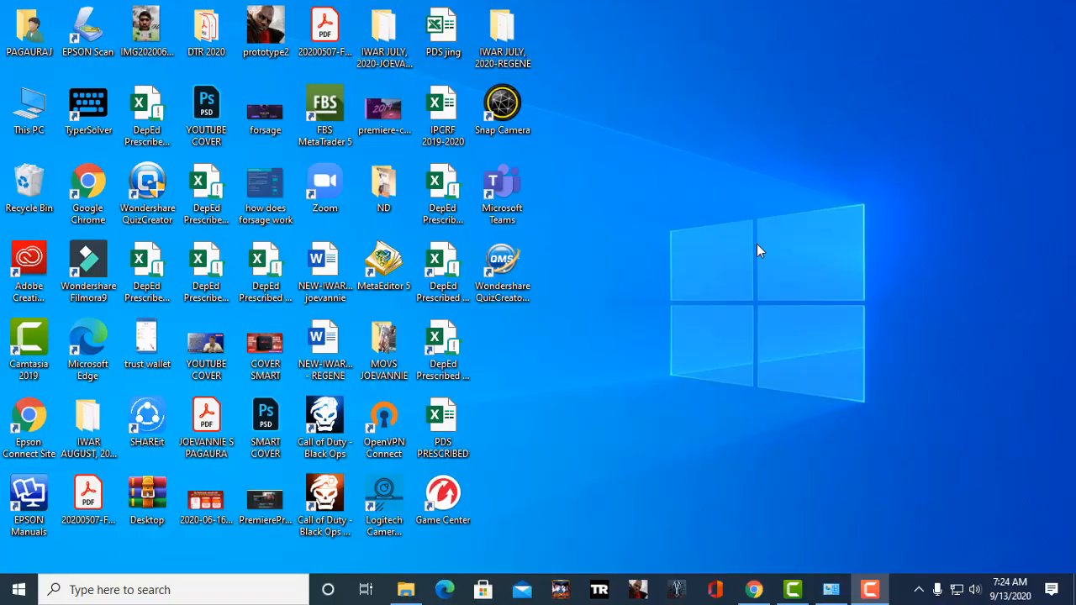
Launch Wondershare QuizCreator from the desktop and open the Key text file in the downloaded Crack + Key folder.
{"action": "double_click", "coordinate": [154, 191]}
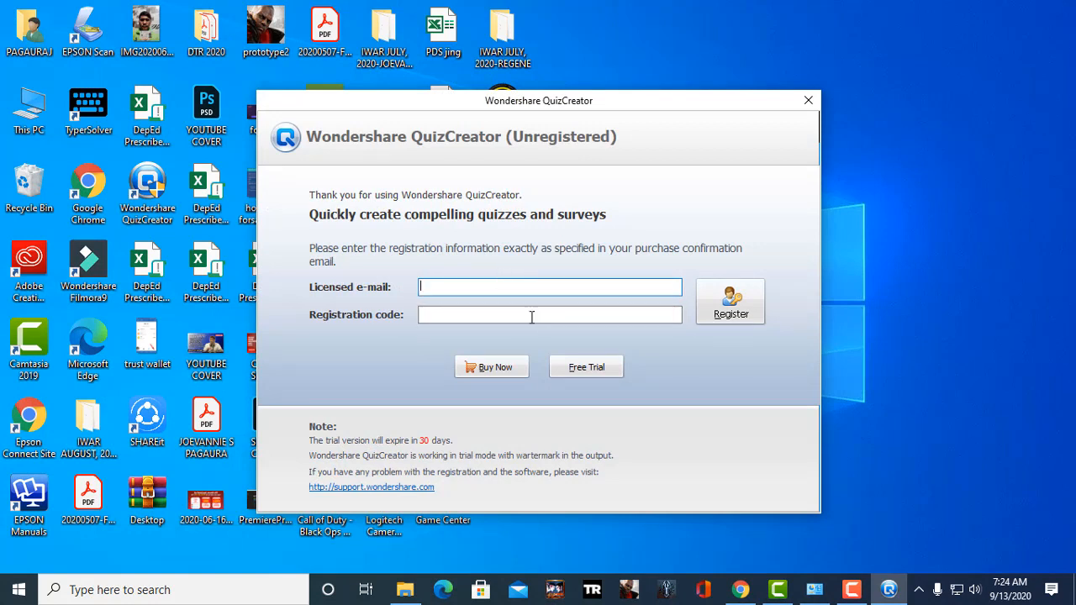
{"action": "left_click", "coordinate": [406, 591]}
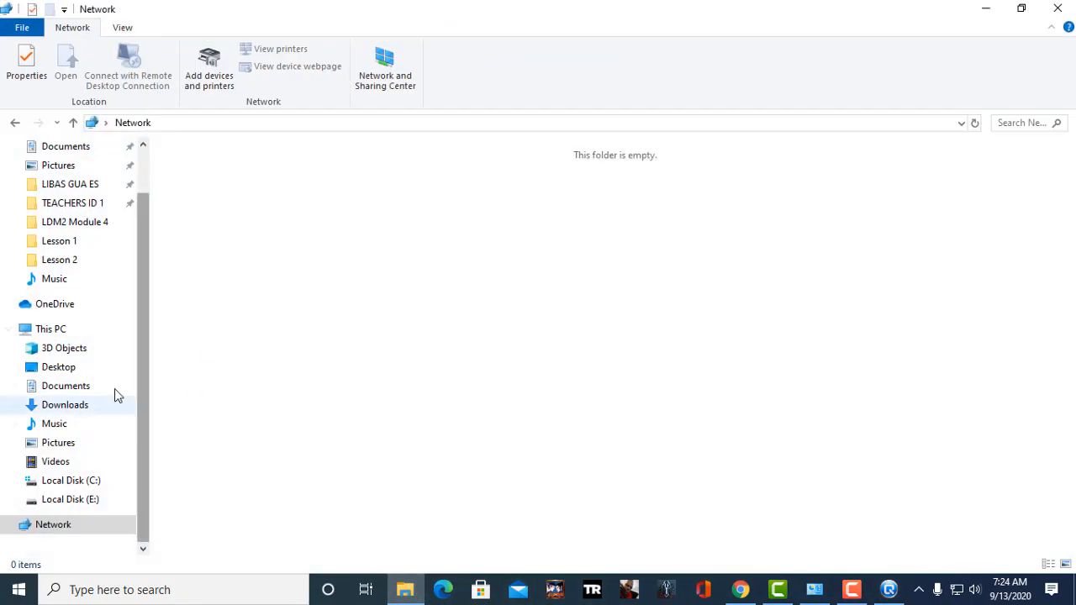
{"action": "left_click", "coordinate": [71, 406]}
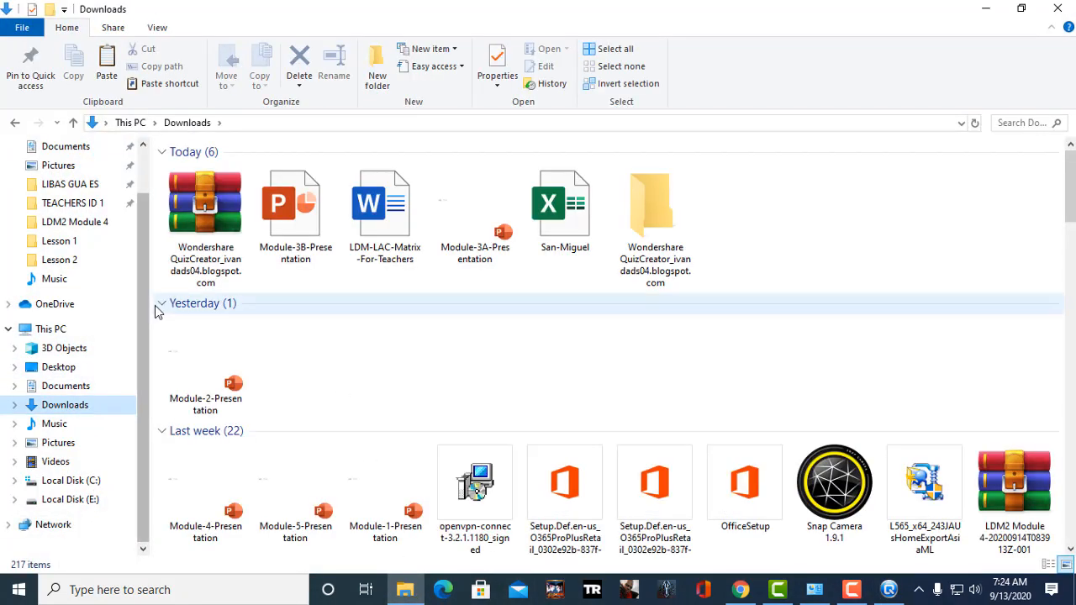
{"action": "double_click", "coordinate": [655, 220]}
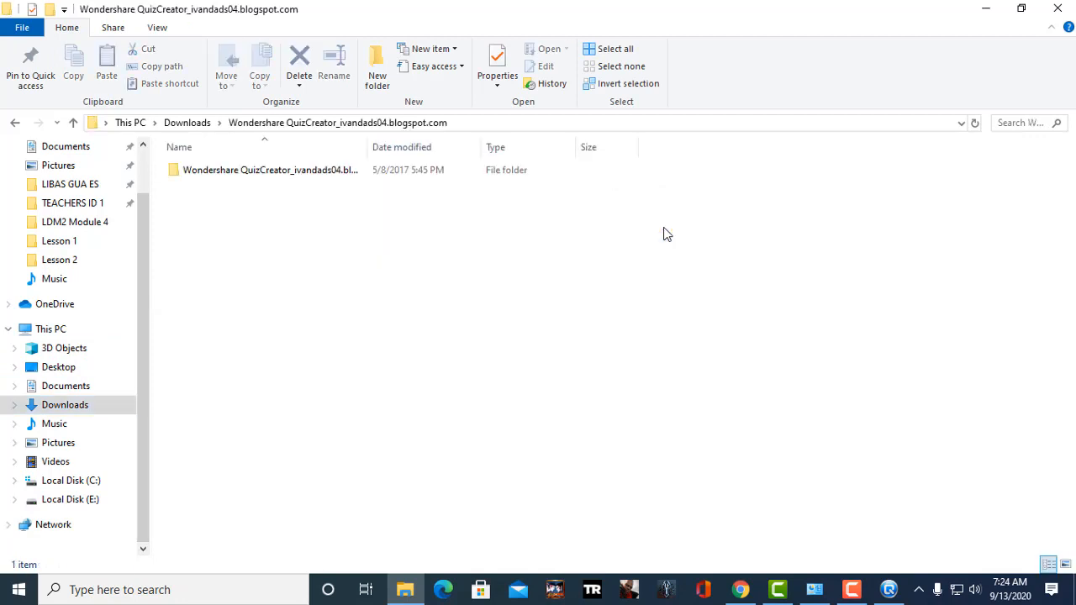
{"action": "double_click", "coordinate": [315, 180]}
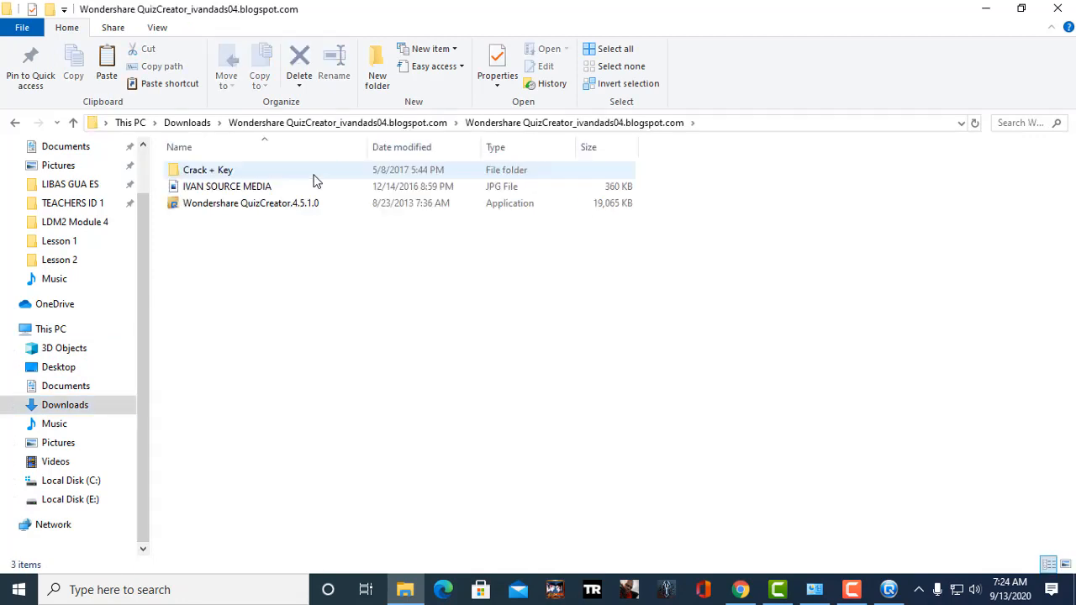
{"action": "double_click", "coordinate": [225, 172]}
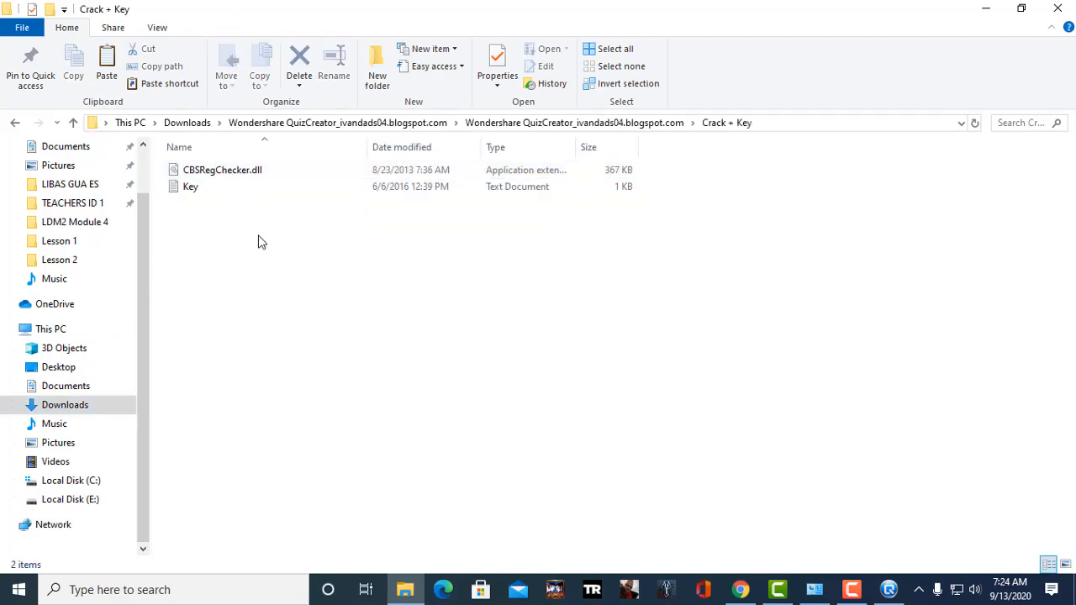
{"action": "left_click", "coordinate": [202, 193]}
{"action": "double_click", "coordinate": [201, 192]}
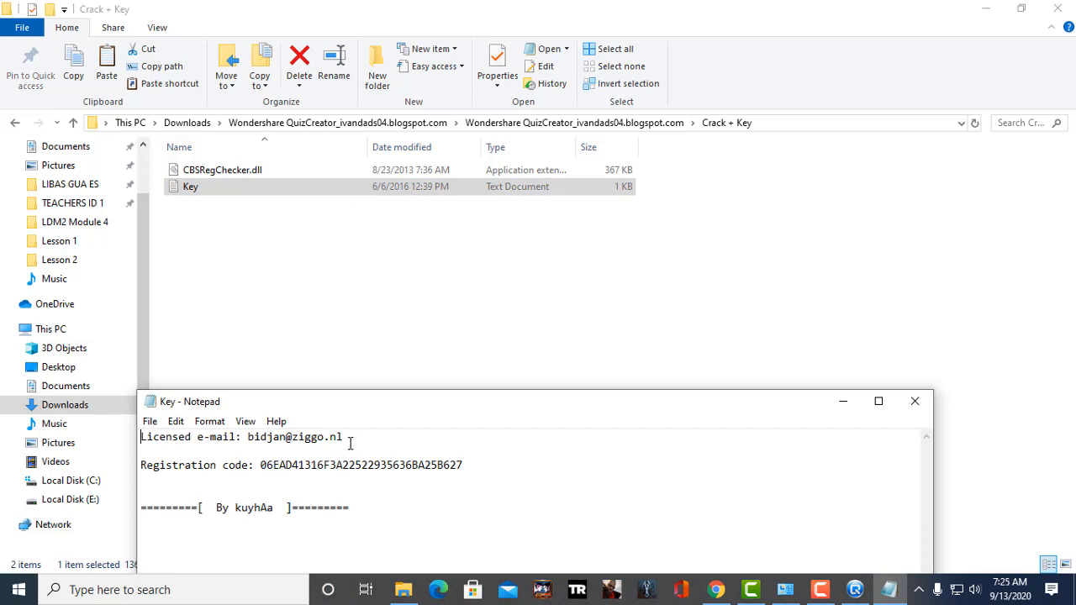
Copy the licensed e-mail from the Key text file into QuizCreator's Licensed e-mail field.
{"action": "left_click_drag", "start_coordinate": [350, 444], "coordinate": [248, 436]}
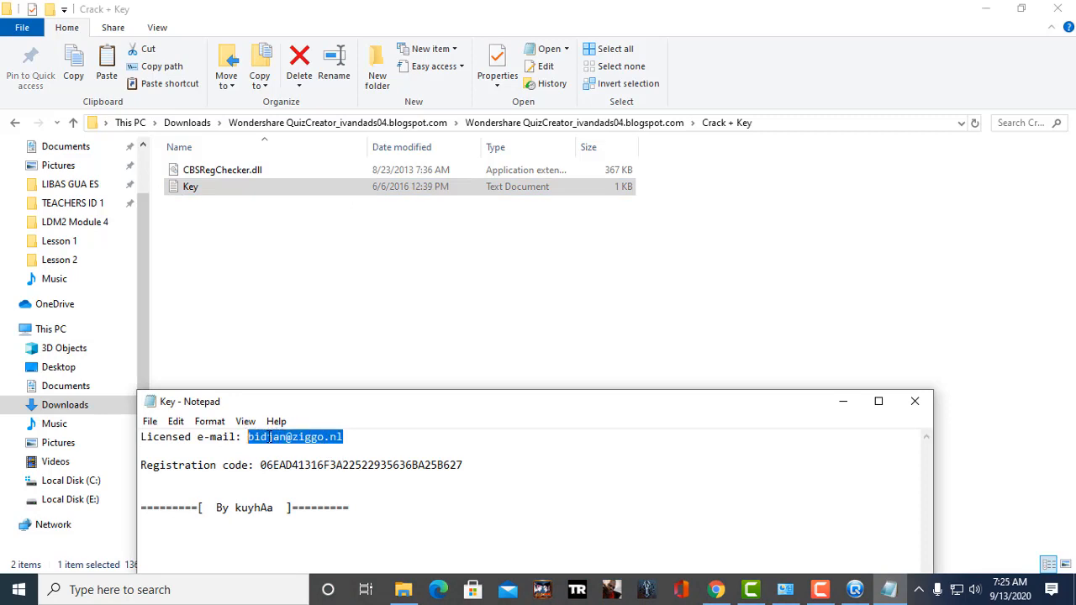
{"action": "right_click", "coordinate": [269, 437]}
{"action": "left_click", "coordinate": [340, 247]}
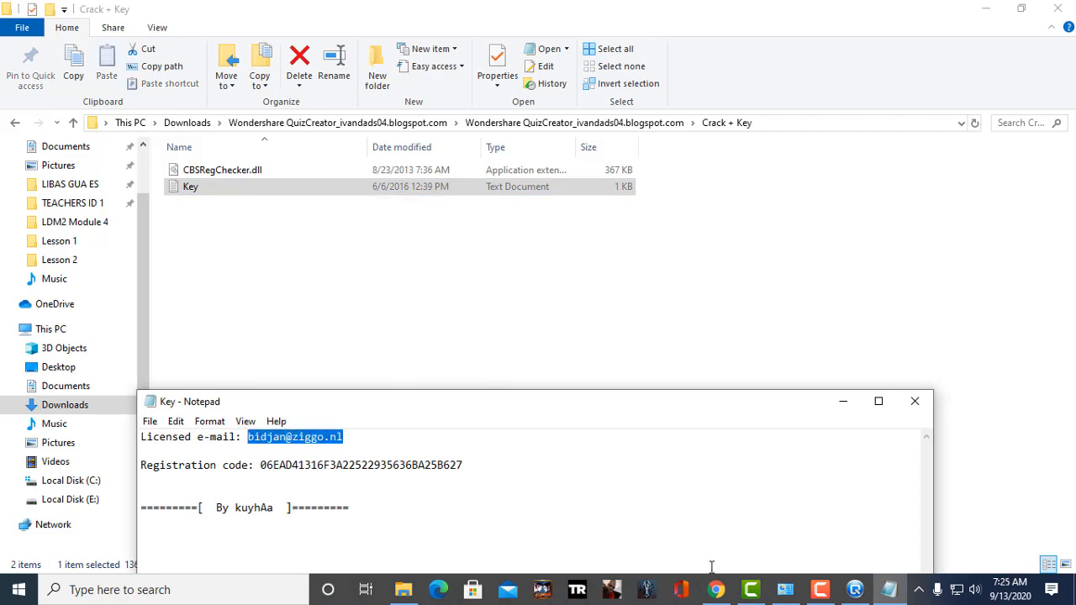
{"action": "left_click", "coordinate": [855, 589]}
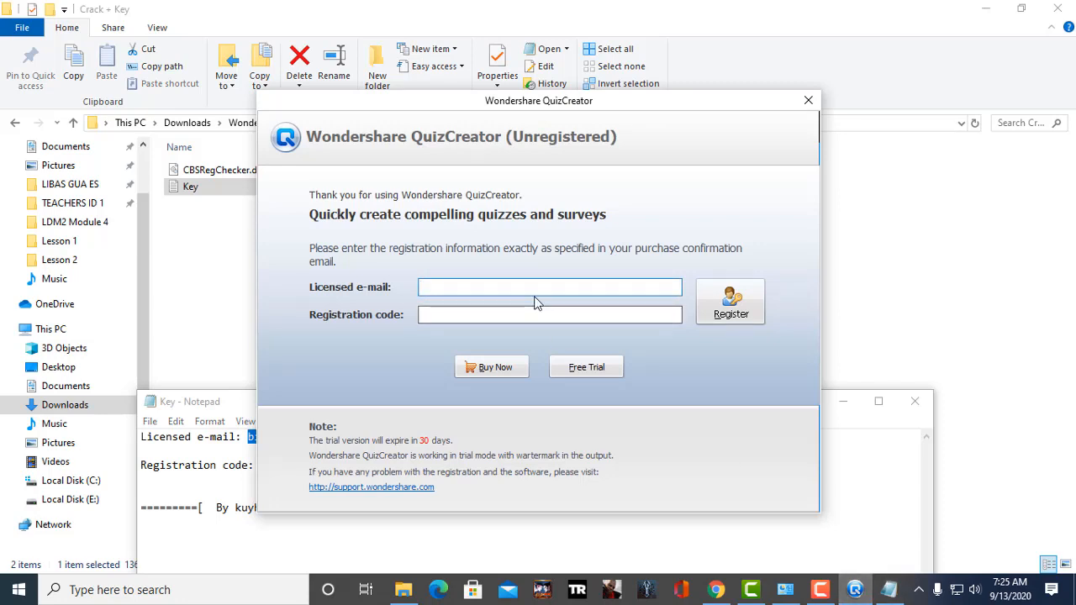
{"action": "key", "text": "ctrl+v"}
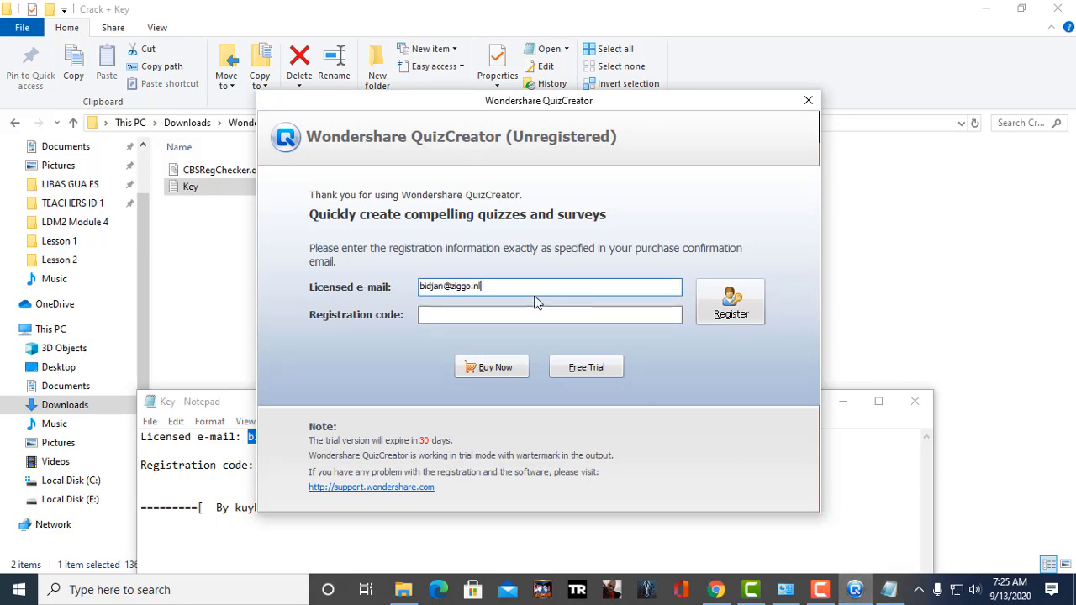
Return to the Key text file and copy its registration code.
{"action": "left_click", "coordinate": [202, 314]}
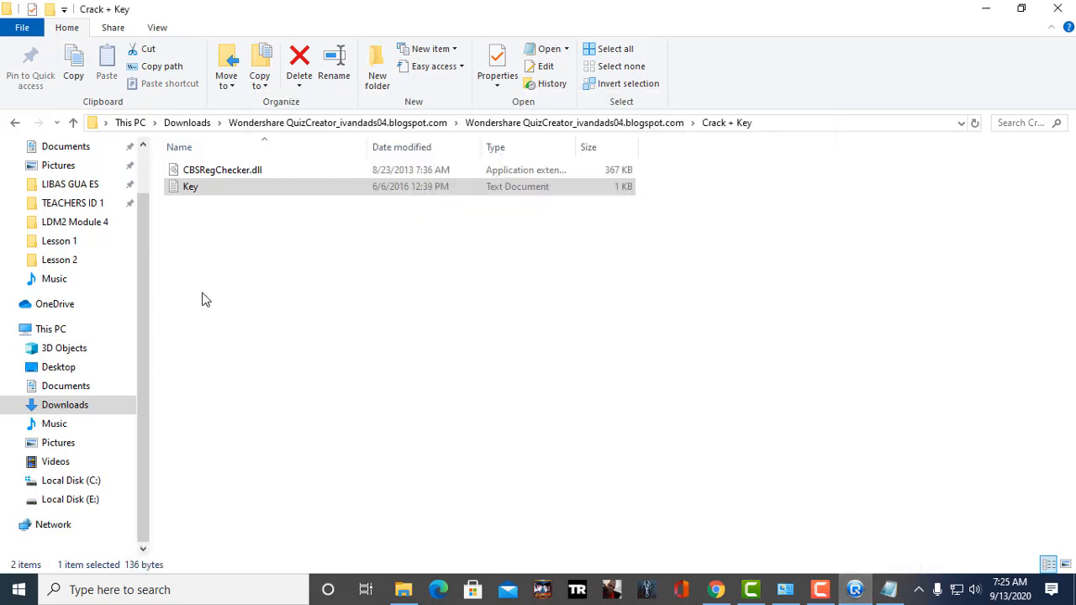
{"action": "left_click", "coordinate": [891, 589]}
{"action": "left_click", "coordinate": [391, 457]}
{"action": "left_click_drag", "start_coordinate": [484, 467], "coordinate": [263, 463]}
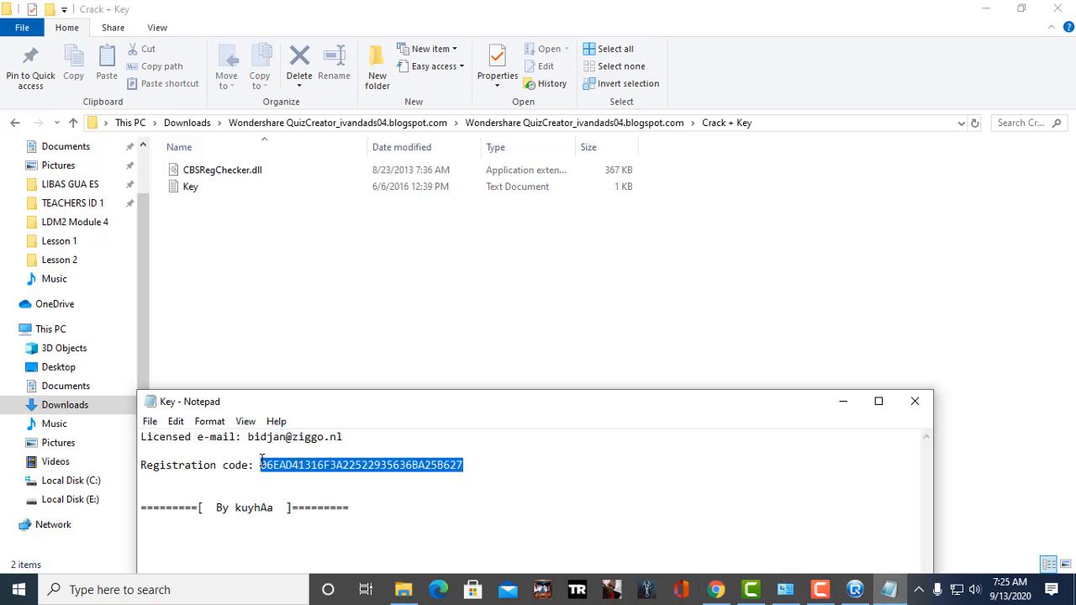
{"action": "left_click", "coordinate": [828, 594]}
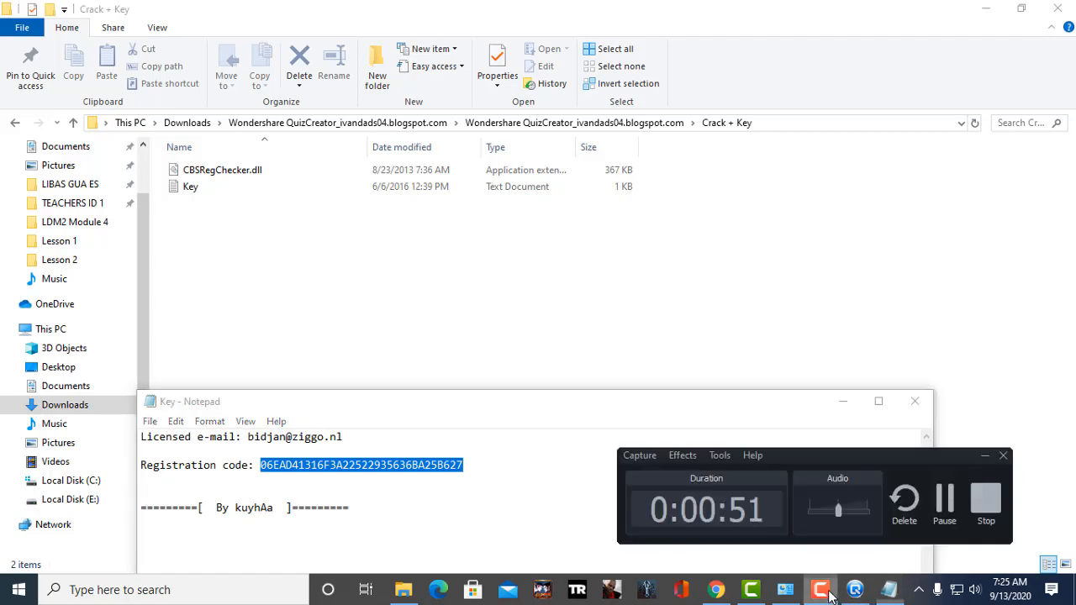
{"action": "left_click", "coordinate": [756, 597]}
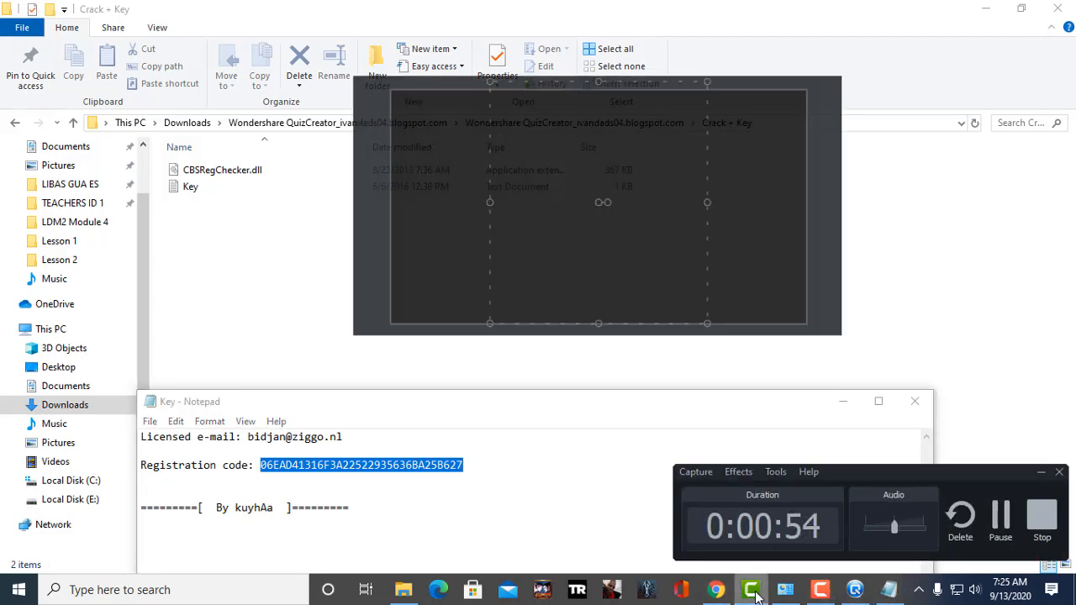
{"action": "left_click", "coordinate": [757, 597]}
Paste the registration code into QuizCreator, register the program and close the Crack + Key folder window.
{"action": "left_click", "coordinate": [858, 597]}
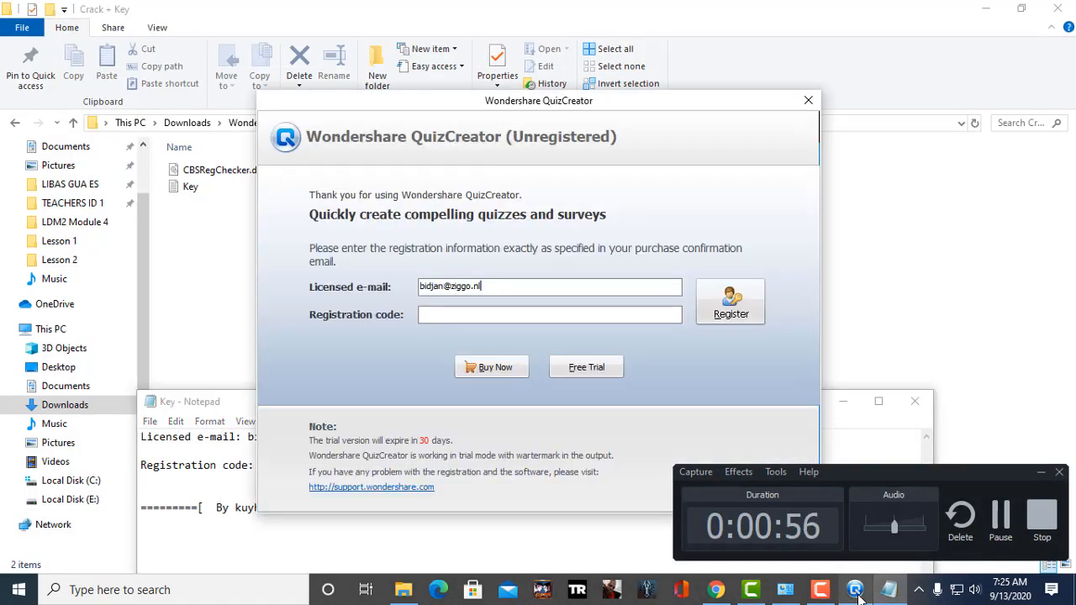
{"action": "left_click", "coordinate": [452, 316]}
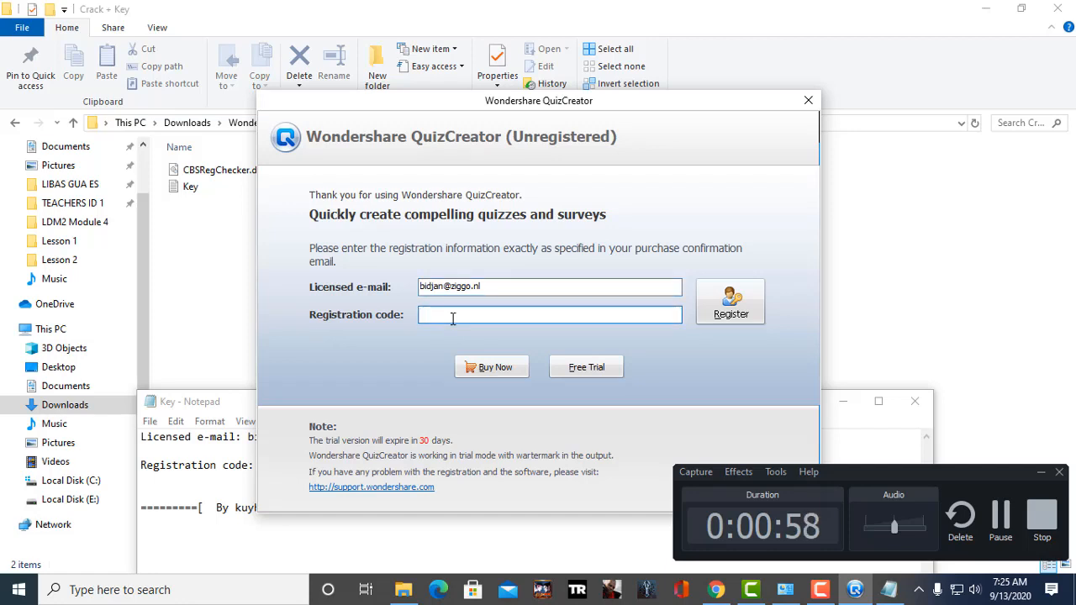
{"action": "key", "text": "ctrl+v"}
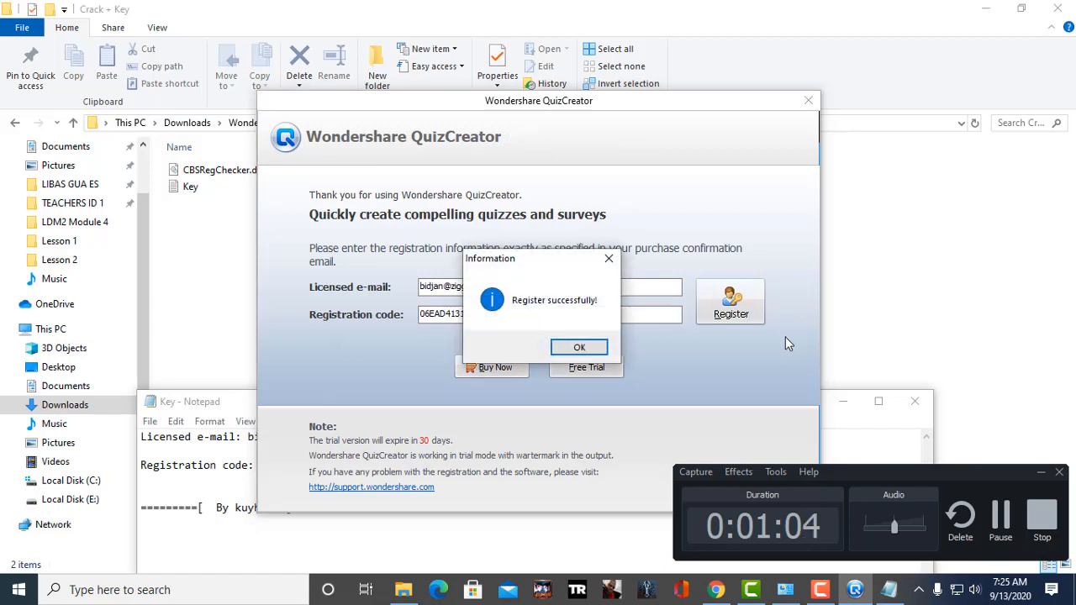
{"action": "left_click", "coordinate": [579, 347]}
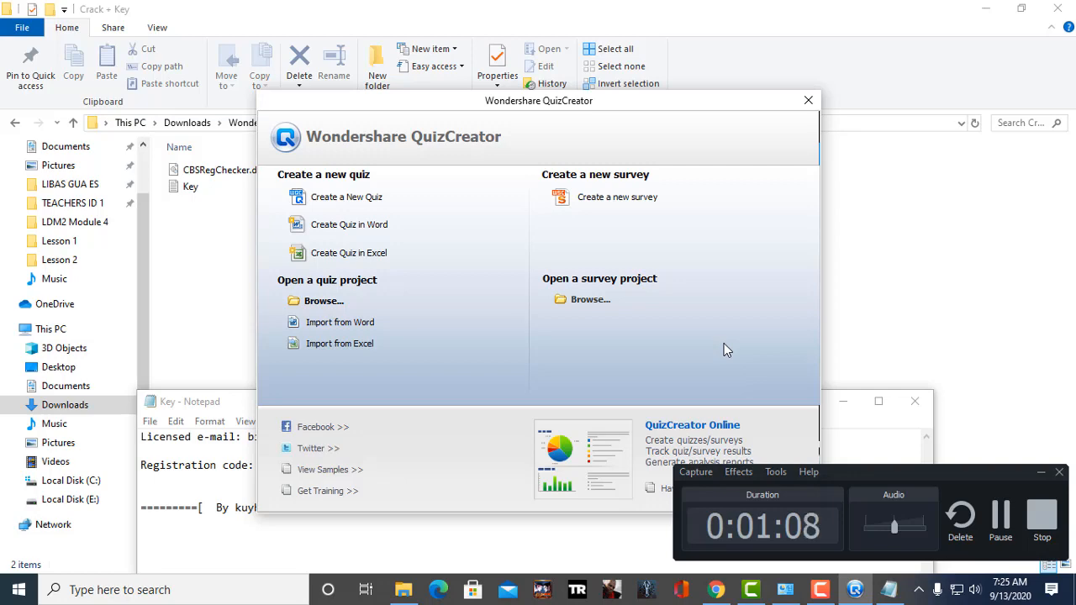
{"action": "left_click", "coordinate": [1063, 7]}
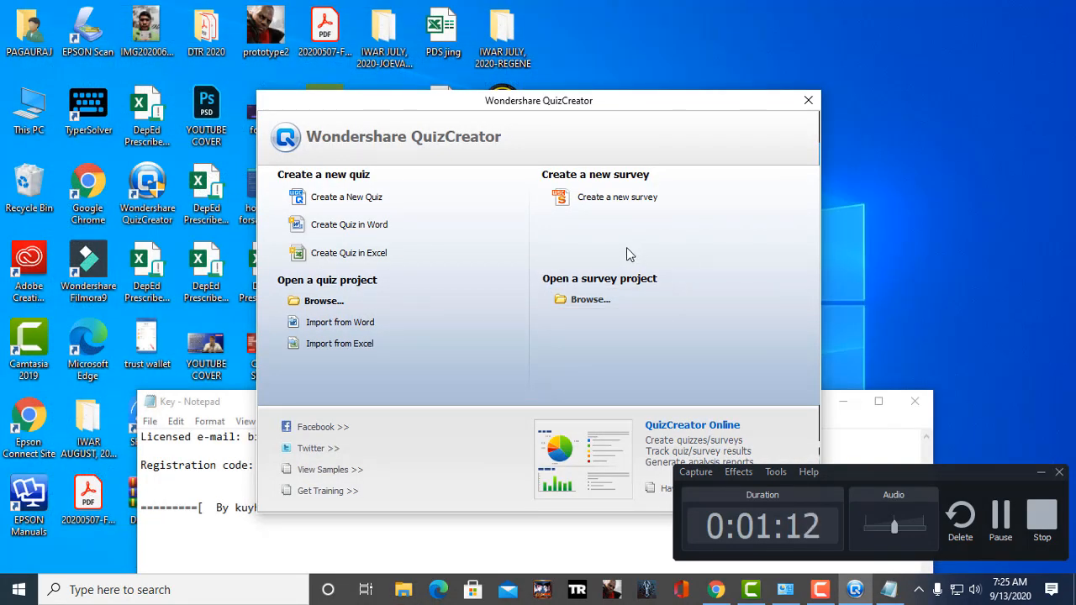